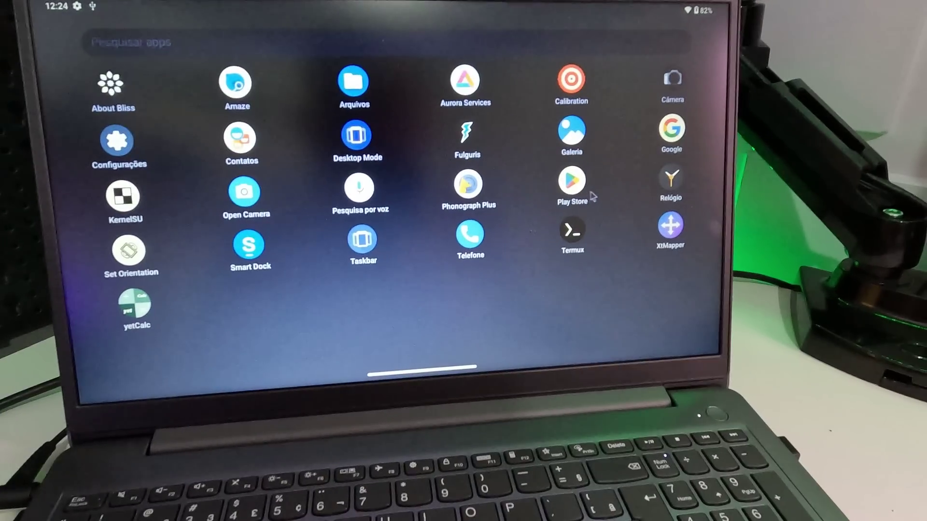
{"action": "key", "text": "Escape"}
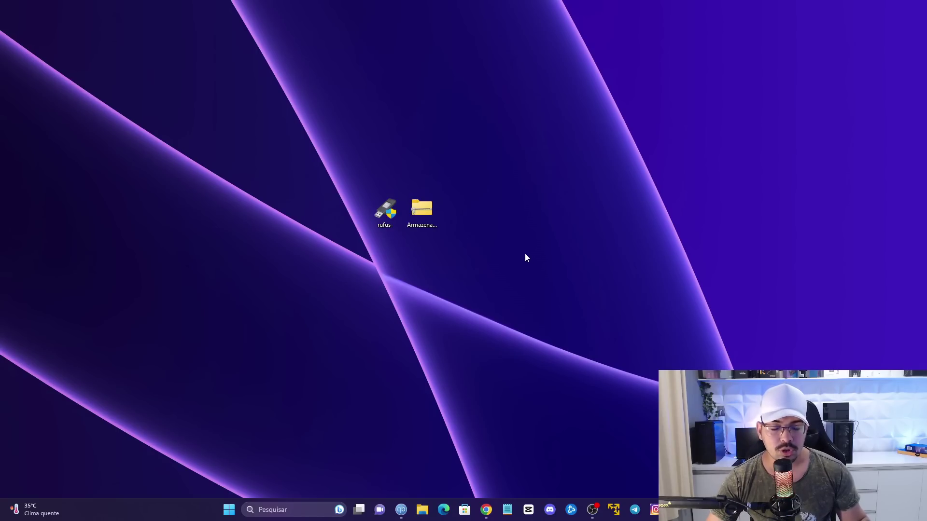
{"action": "left_click_drag", "start_coordinate": [511, 282], "coordinate": [325, 186]}
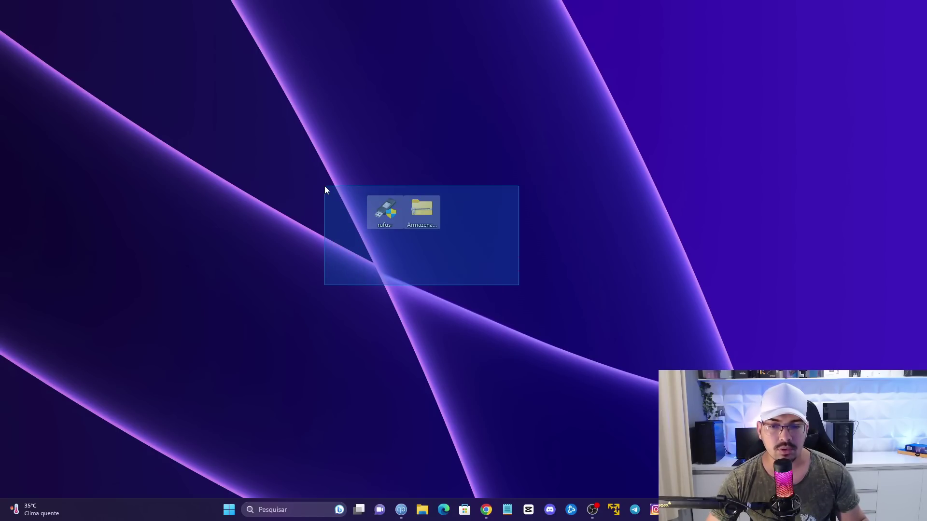
{"action": "left_click", "coordinate": [581, 319]}
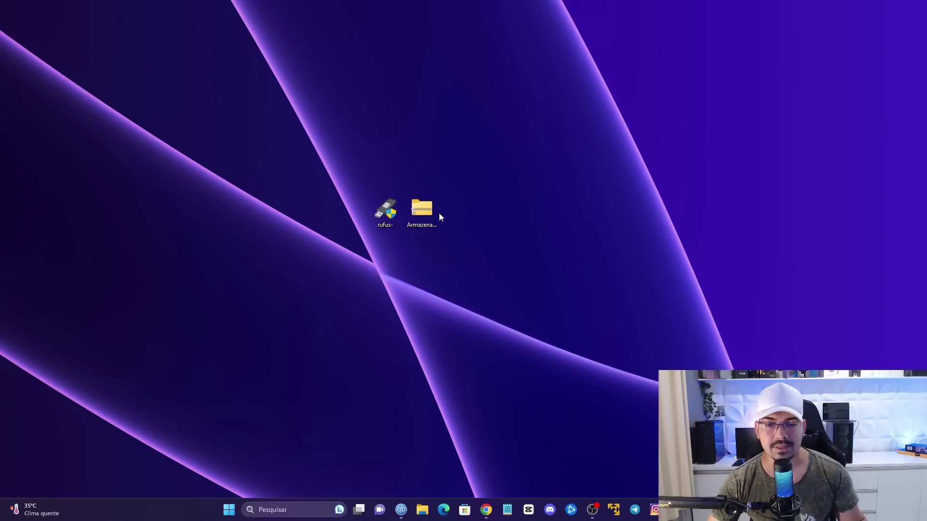
{"action": "left_click_drag", "start_coordinate": [437, 213], "coordinate": [380, 214]}
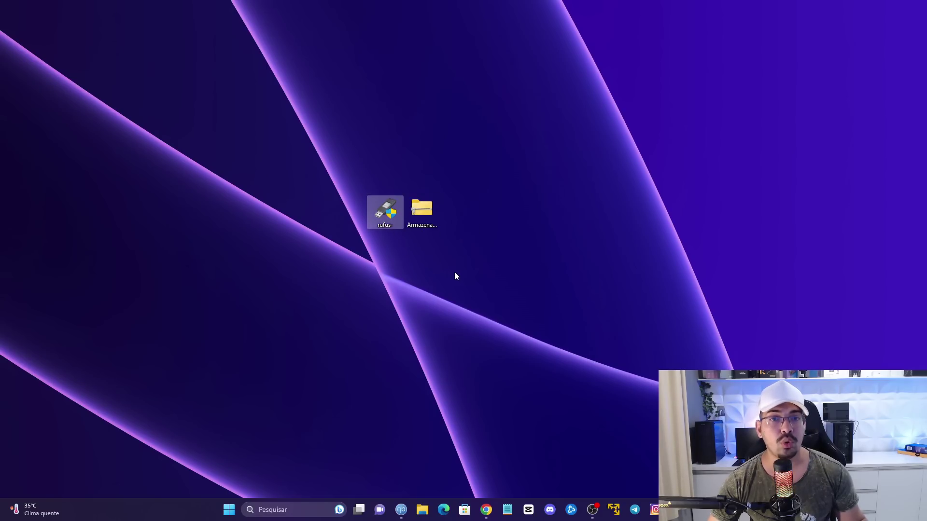
{"action": "left_click", "coordinate": [372, 260]}
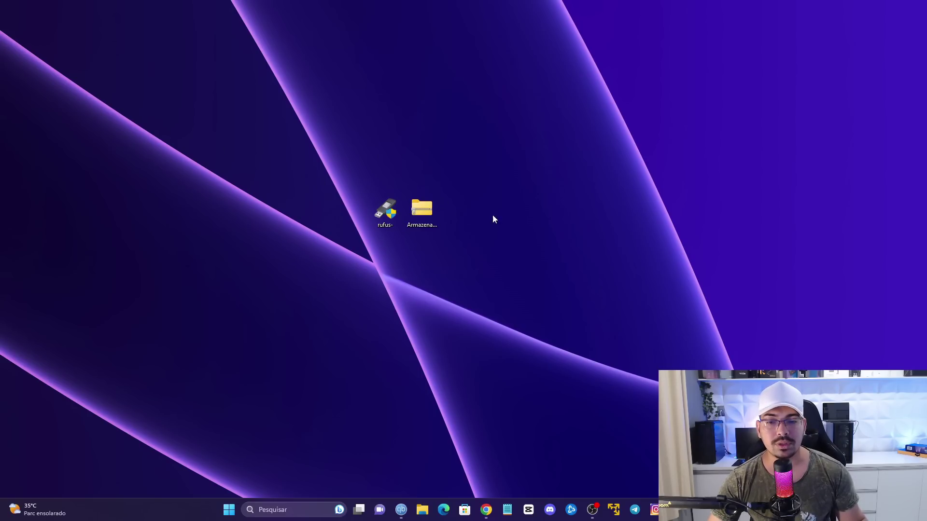
- Switch to Chrome, search Google for "bliss os", open the official blissos.org site, and dismiss the translation popup and the ad banner
{"action": "left_click", "coordinate": [486, 509]}
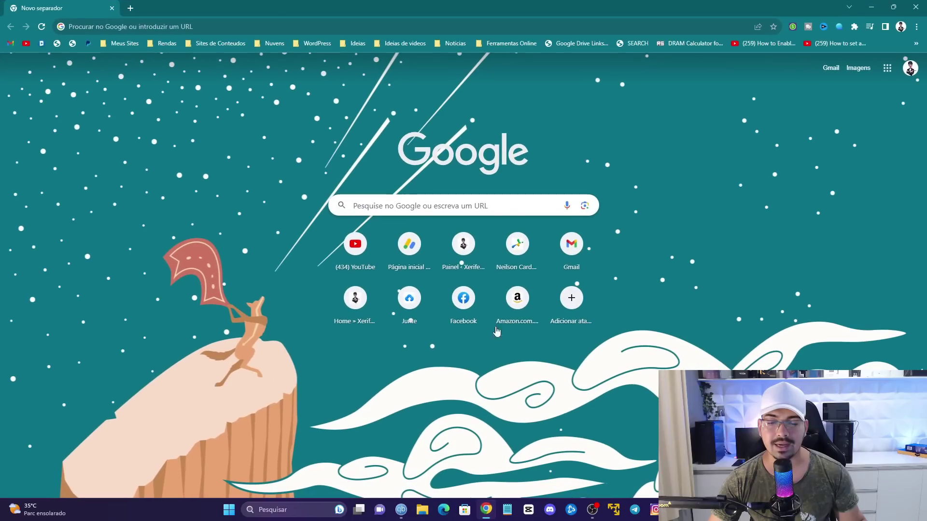
{"action": "type", "text": "bliss os"}
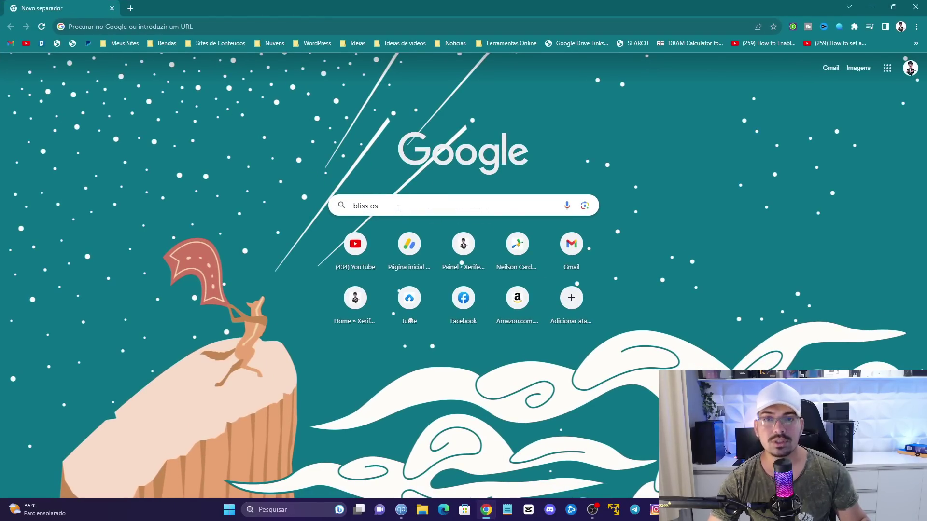
{"action": "key", "text": "Return"}
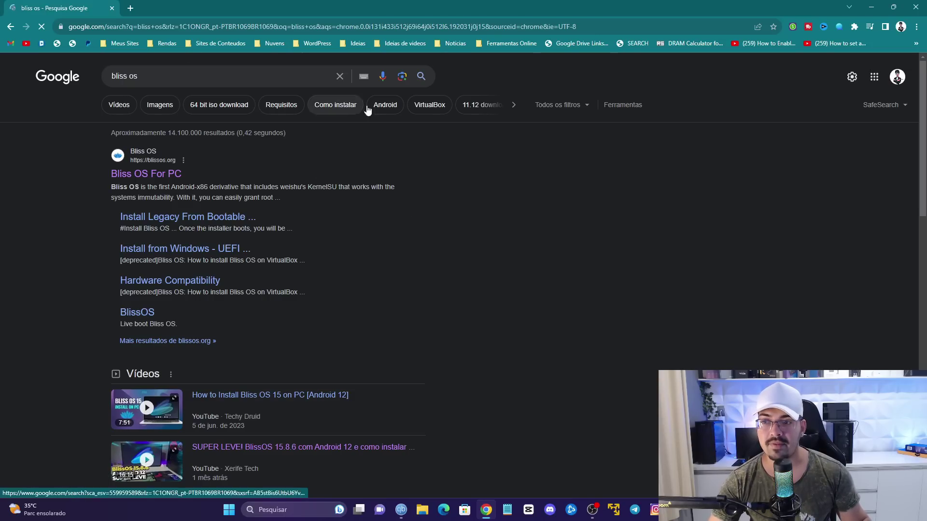
{"action": "left_click", "coordinate": [145, 176]}
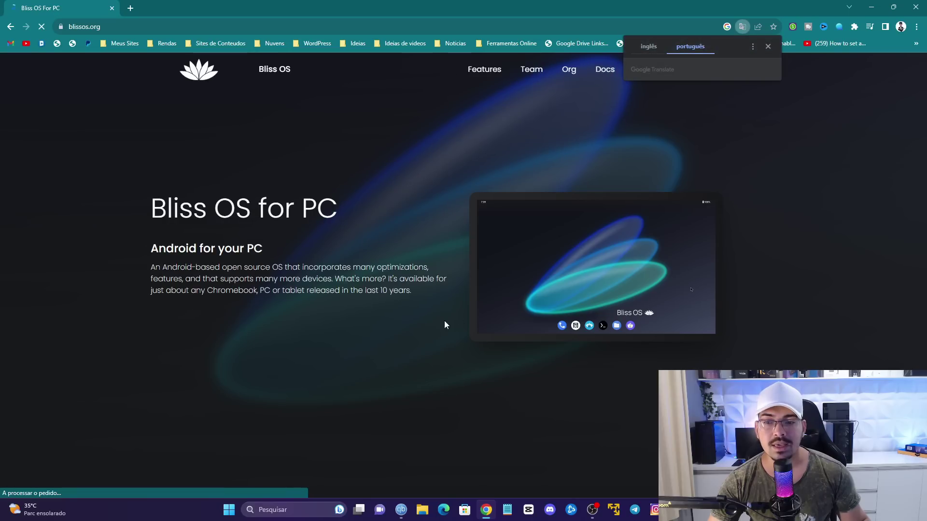
{"action": "left_click", "coordinate": [768, 47]}
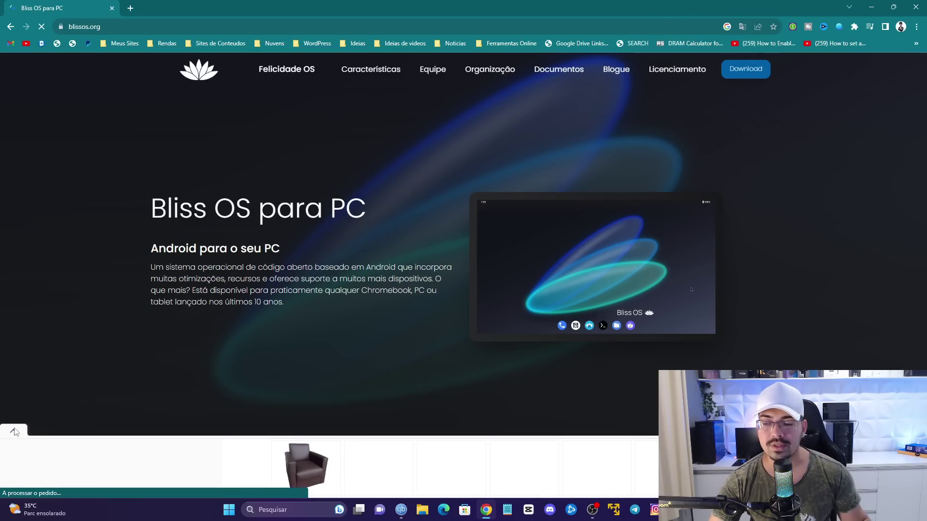
{"action": "left_click", "coordinate": [15, 431]}
- Examine the Bliss OS features, the desktop and tablet interface section, and the list of available Bliss OS versions
{"action": "scroll", "coordinate": [420, 274], "scroll_direction": "down", "scroll_amount": 4}
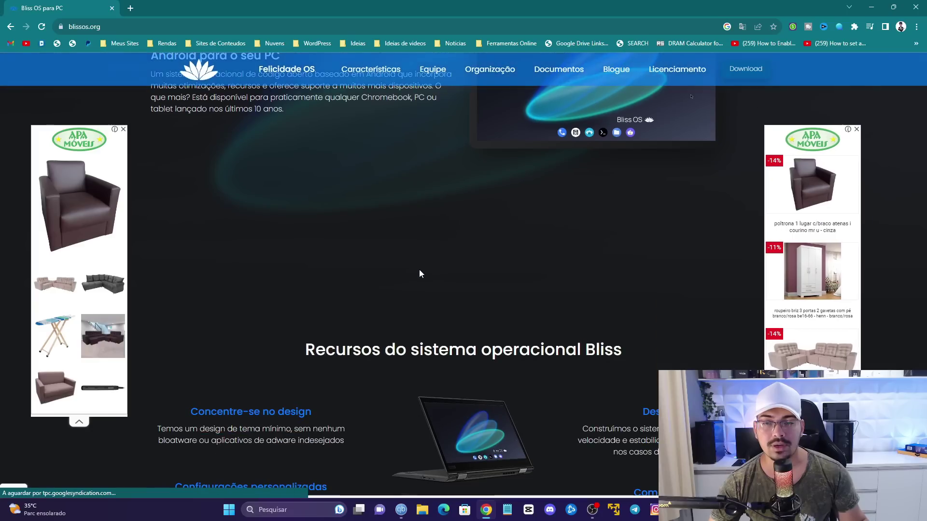
{"action": "scroll", "coordinate": [419, 273], "scroll_direction": "down", "scroll_amount": 9}
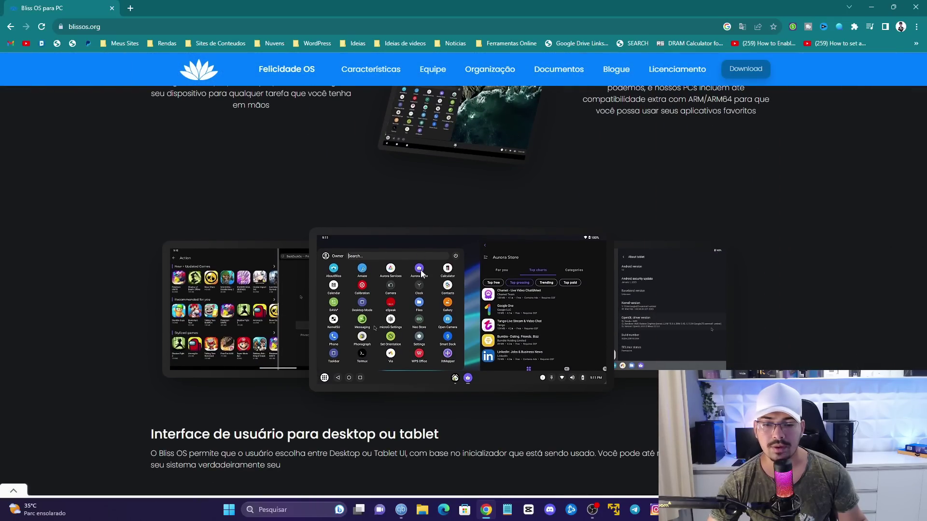
{"action": "scroll", "coordinate": [421, 274], "scroll_direction": "down", "scroll_amount": 2}
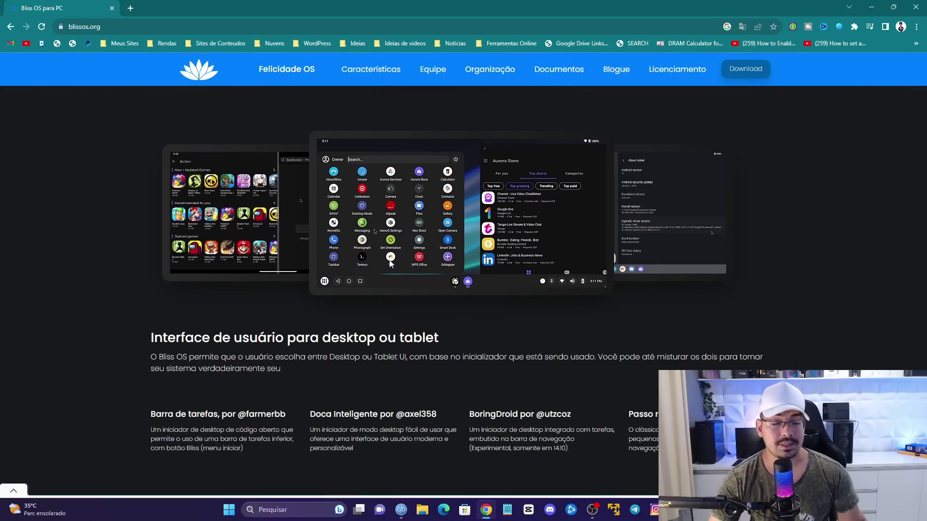
{"action": "scroll", "coordinate": [425, 297], "scroll_direction": "down", "scroll_amount": 9}
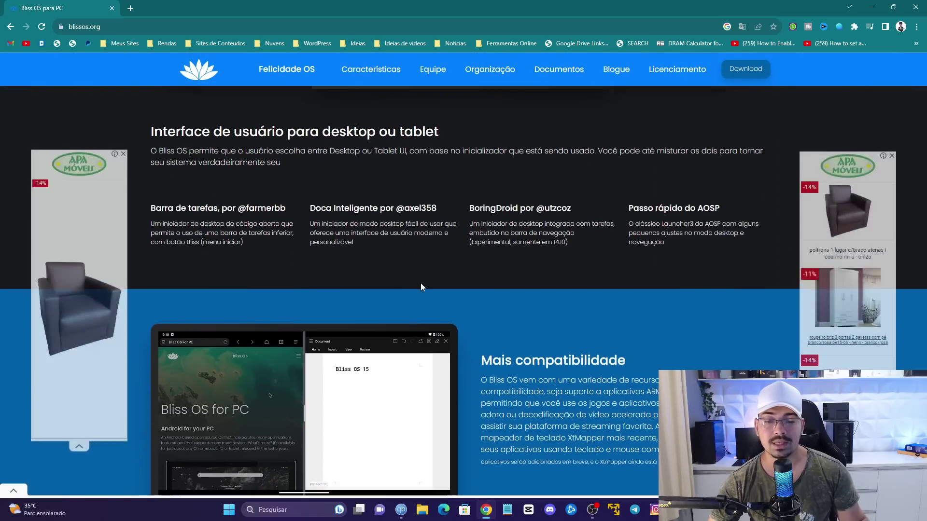
{"action": "scroll", "coordinate": [467, 250], "scroll_direction": "down", "scroll_amount": 20}
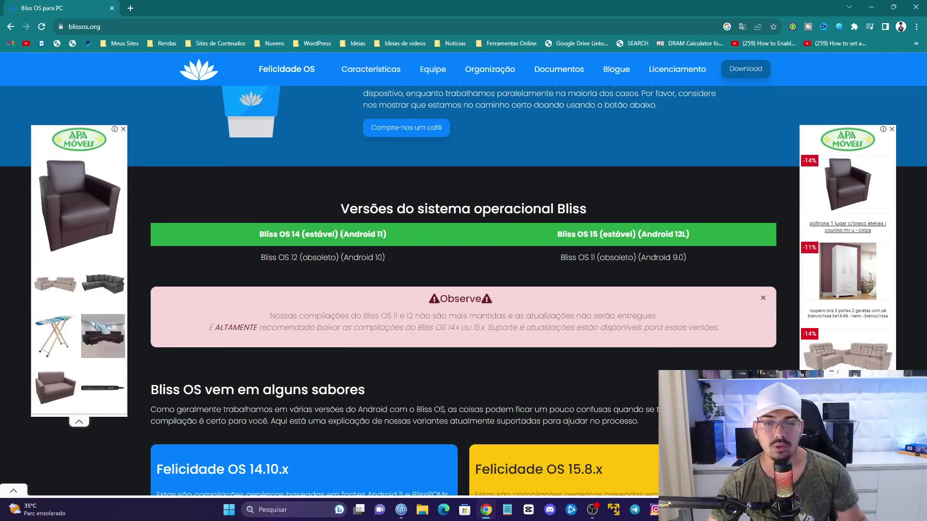
{"action": "left_click_drag", "start_coordinate": [341, 207], "coordinate": [458, 200]}
{"action": "left_click", "coordinate": [518, 214]}
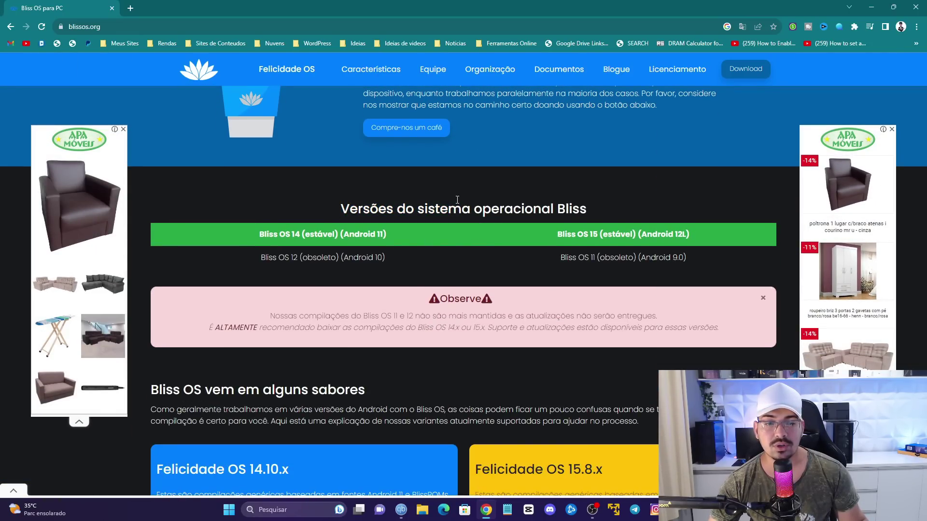
{"action": "left_click_drag", "start_coordinate": [547, 233], "coordinate": [585, 233]}
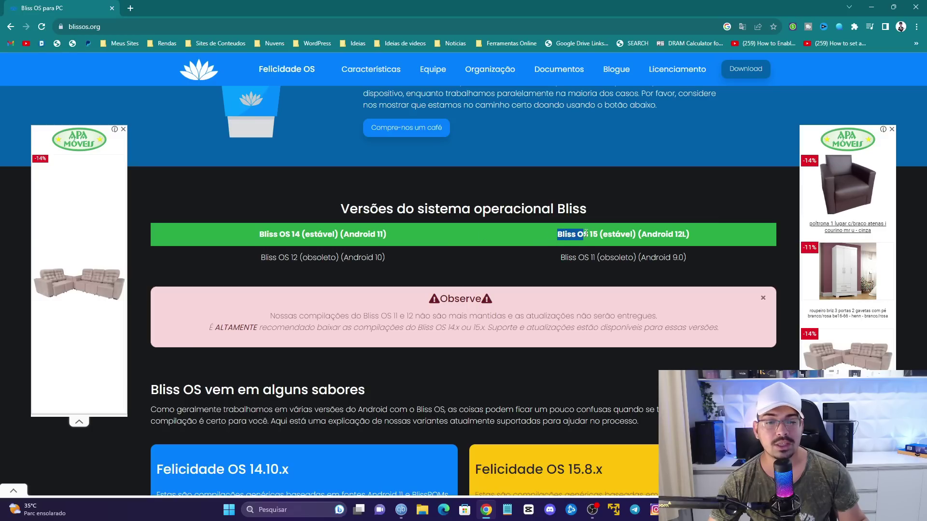
{"action": "scroll", "coordinate": [579, 235], "scroll_direction": "down", "scroll_amount": 6}
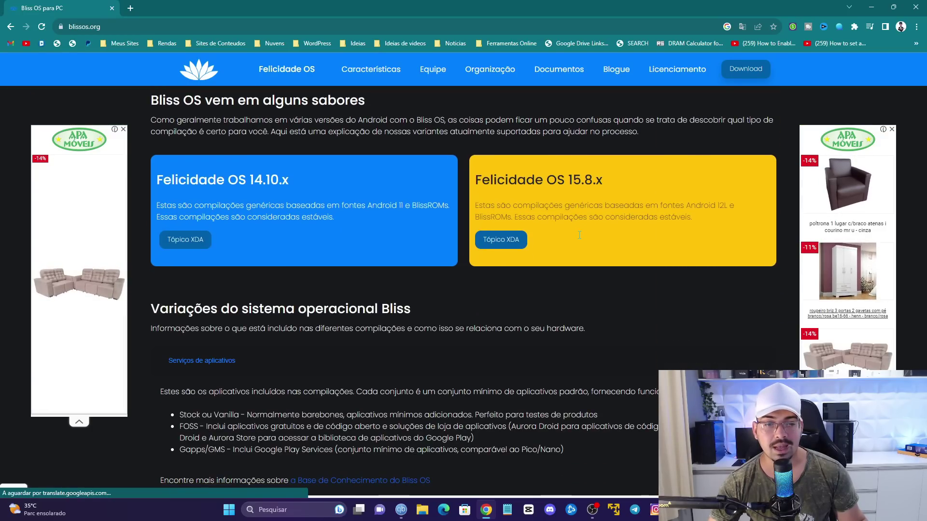
- Show the Bliss OS 15 builds and open the SourceForge page of the 15.8.x (x86_64-v2) build with GApps
{"action": "scroll", "coordinate": [579, 235], "scroll_direction": "down", "scroll_amount": 13}
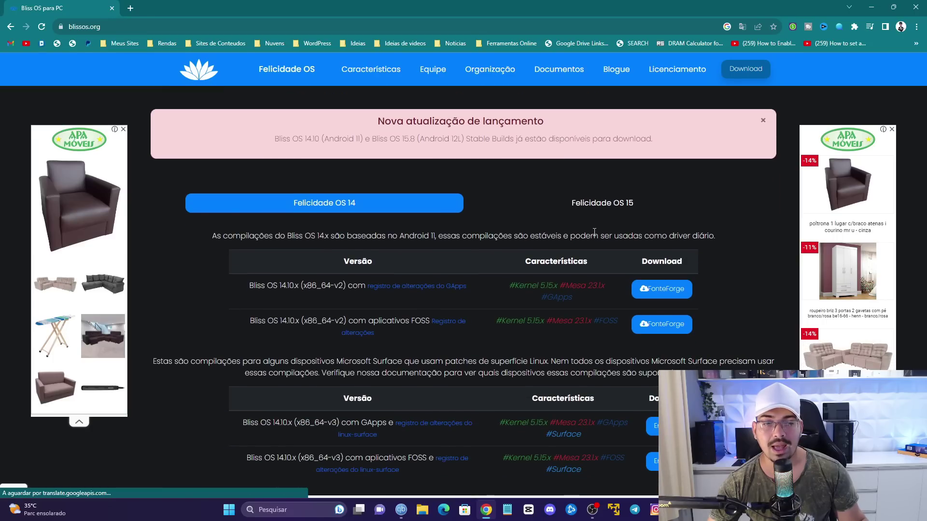
{"action": "left_click", "coordinate": [597, 205]}
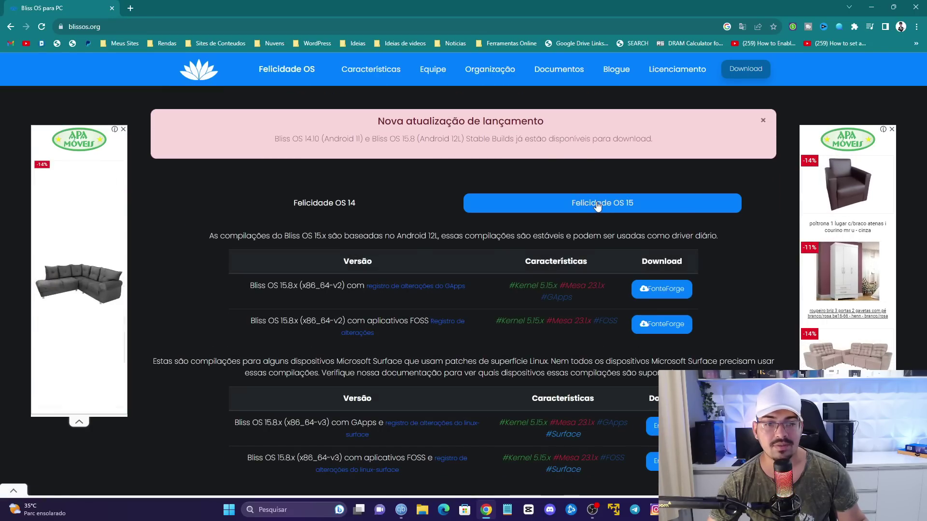
{"action": "scroll", "coordinate": [622, 205], "scroll_direction": "down", "scroll_amount": 2}
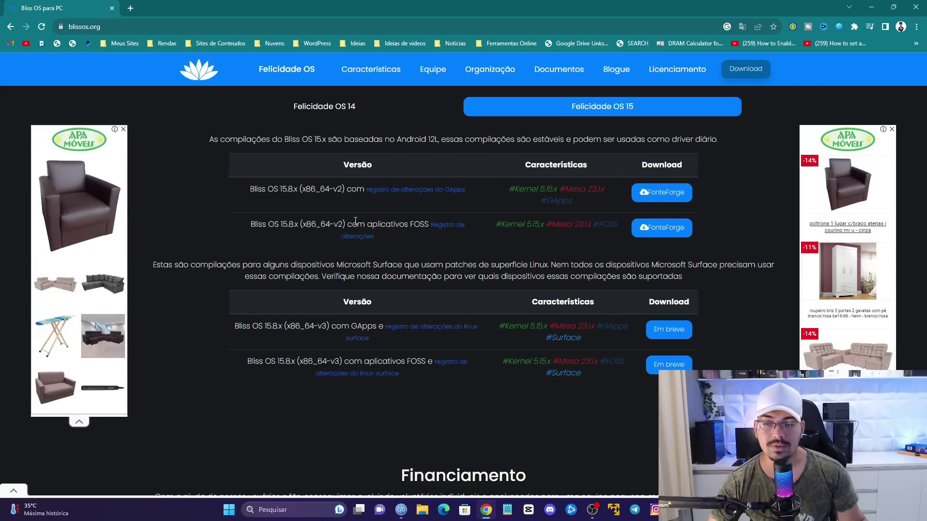
{"action": "left_click_drag", "start_coordinate": [346, 224], "coordinate": [425, 227]}
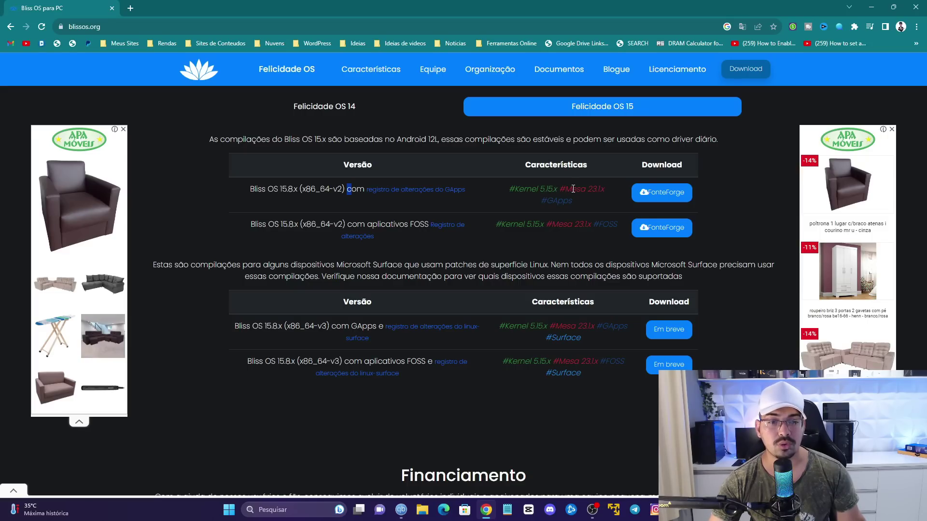
{"action": "left_click", "coordinate": [666, 193]}
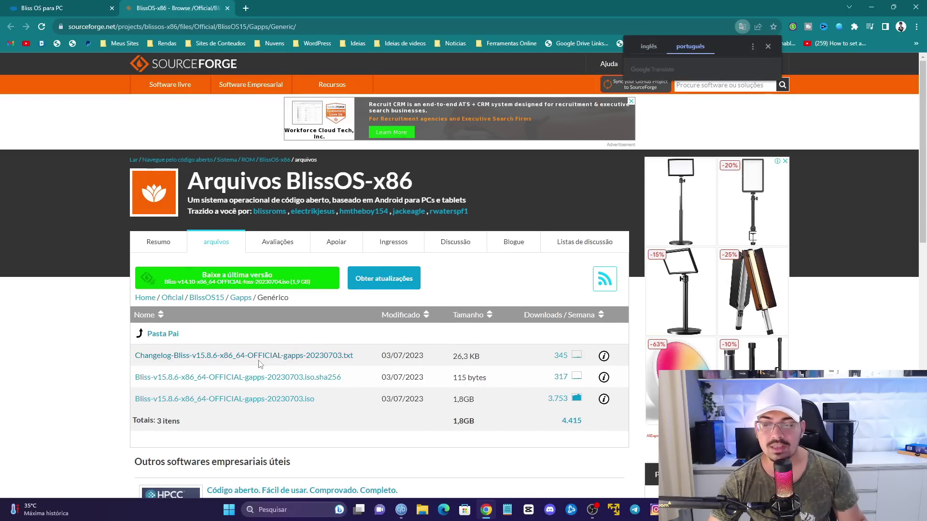
- Download Bliss-v15.8.6-x86_64-OFFICIAL-gapps-20230703.iso and check its download progress
{"action": "scroll", "coordinate": [218, 263], "scroll_direction": "down", "scroll_amount": 2}
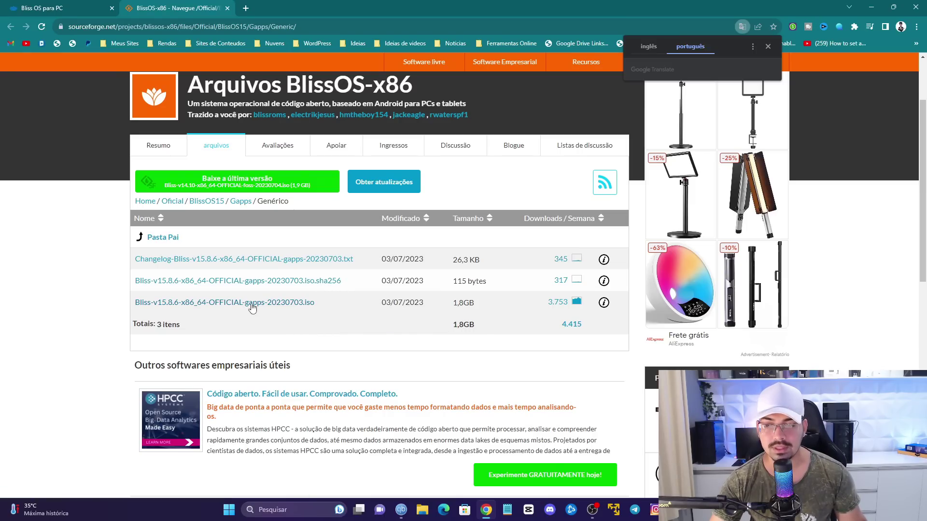
{"action": "left_click", "coordinate": [303, 307]}
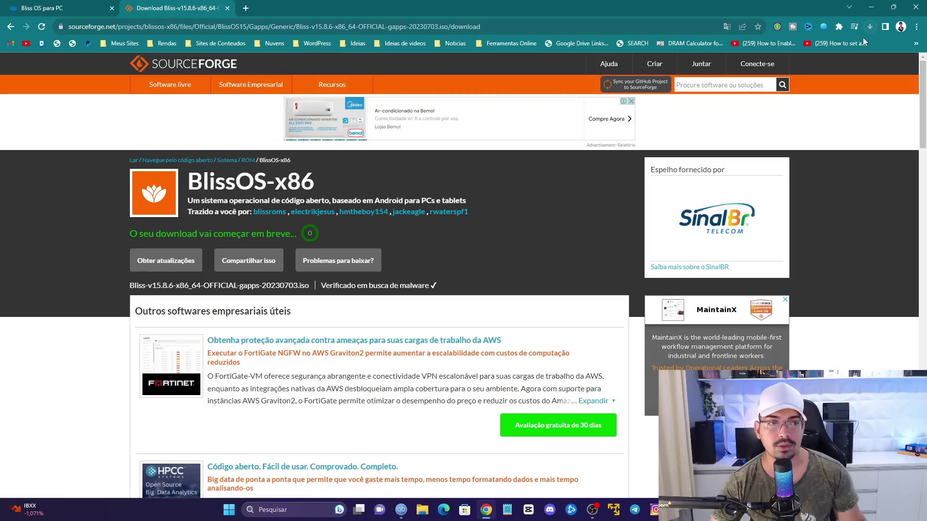
{"action": "left_click", "coordinate": [869, 27]}
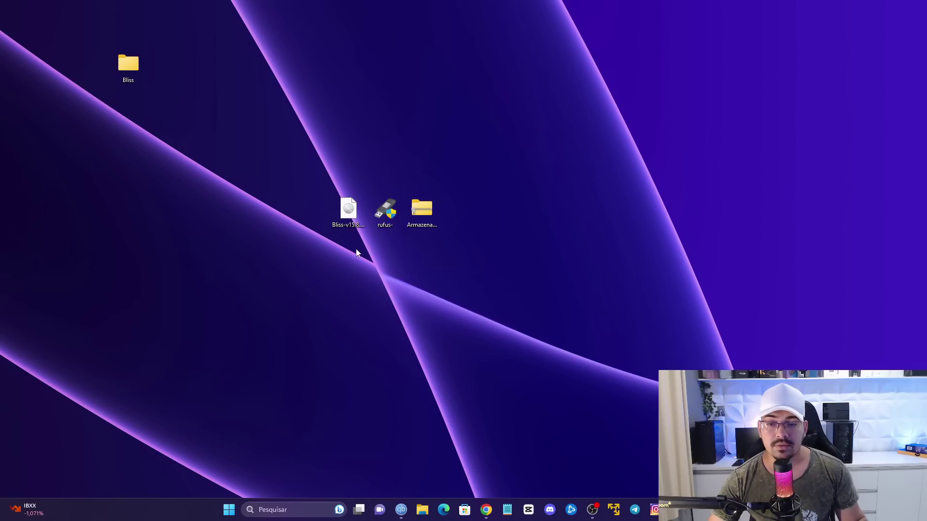
- Move the Bliss ISO, Rufus and the Armazenamentos archive into the Bliss folder on the desktop and open that folder
{"action": "left_click", "coordinate": [349, 212]}
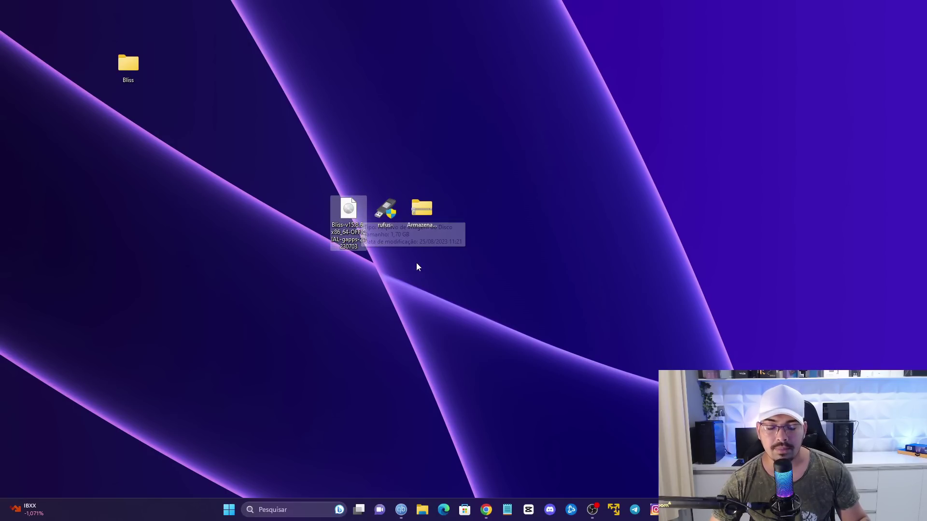
{"action": "left_click_drag", "start_coordinate": [524, 299], "coordinate": [330, 190]}
{"action": "left_click_drag", "start_coordinate": [349, 220], "coordinate": [427, 224]}
{"action": "double_click", "coordinate": [424, 225]}
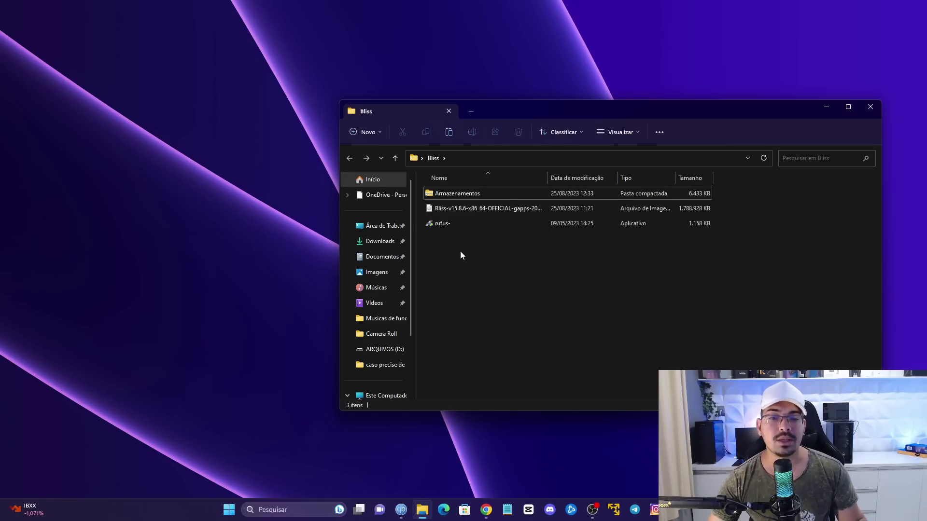
- Start Rufus and load Bliss-v15.8.6-x86_64-OFFICIAL-gapps-20230703.iso from the Bliss folder as the boot image
{"action": "double_click", "coordinate": [440, 223]}
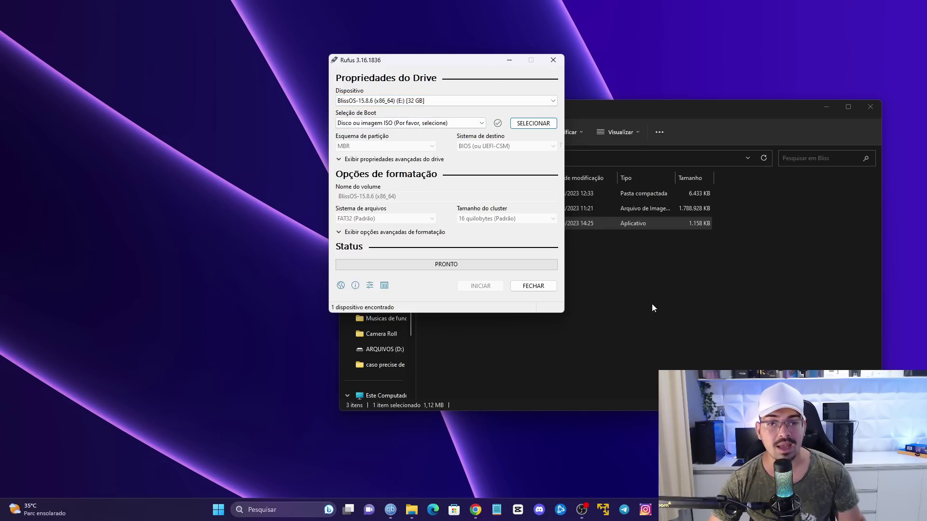
{"action": "left_click_drag", "start_coordinate": [597, 114], "coordinate": [662, 121]}
{"action": "left_click", "coordinate": [519, 217]}
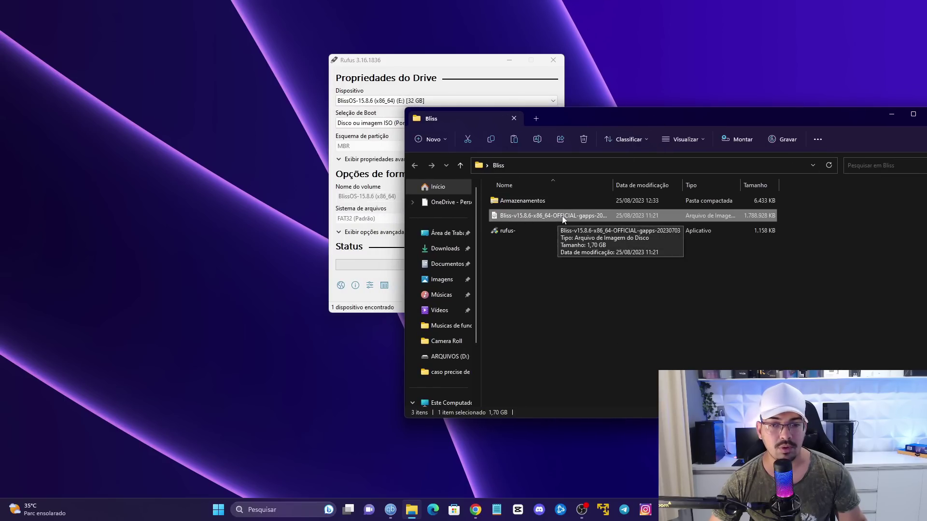
{"action": "left_click", "coordinate": [422, 66]}
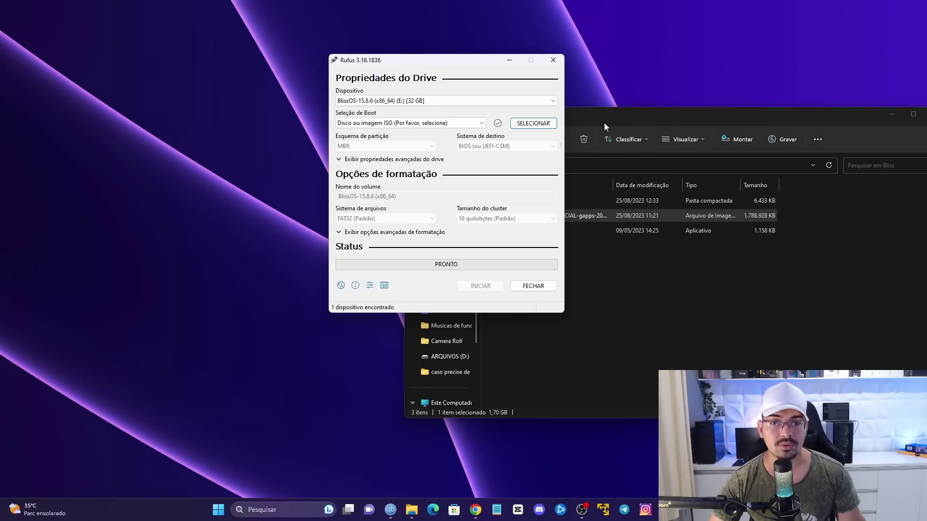
{"action": "left_click", "coordinate": [534, 126]}
{"action": "left_click", "coordinate": [447, 163]}
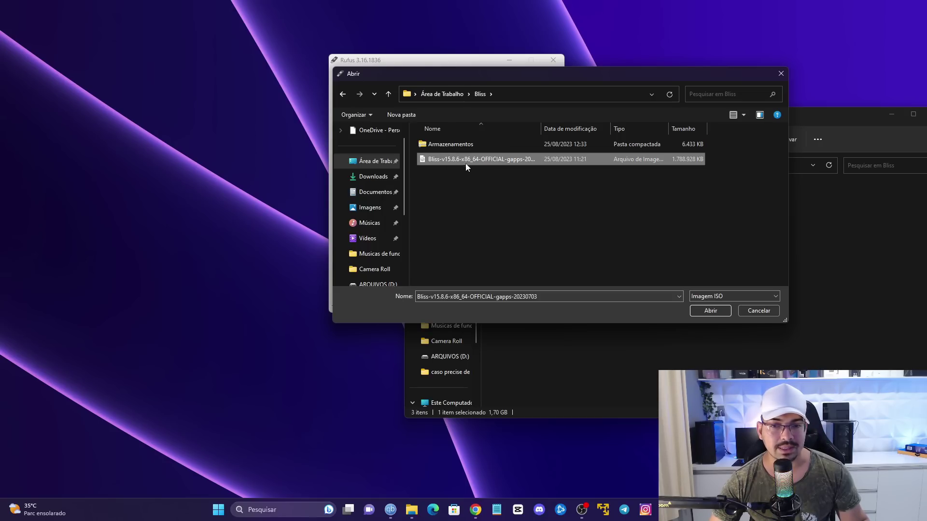
{"action": "left_click", "coordinate": [708, 311]}
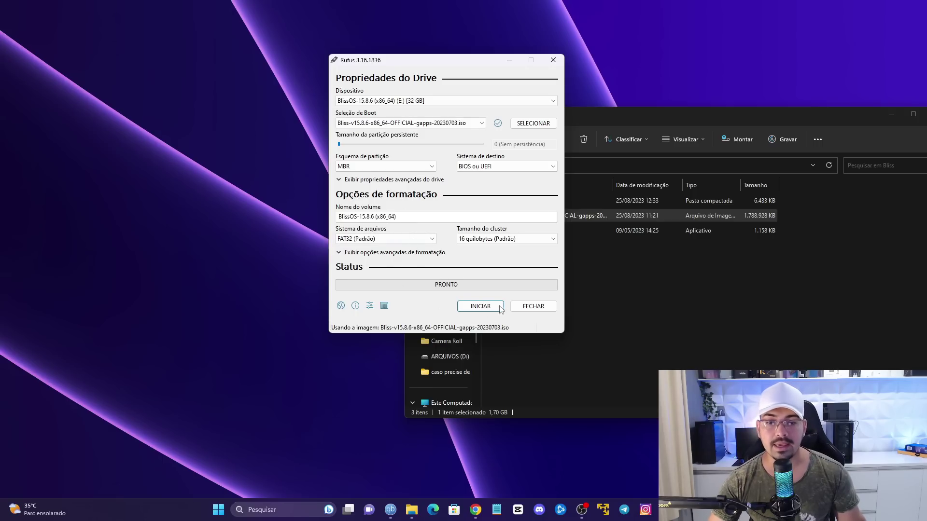
- Write the Bliss ISO to the 32 GB USB drive in ISO Image mode, accept erasing its data, and close Rufus
{"action": "left_click", "coordinate": [475, 310]}
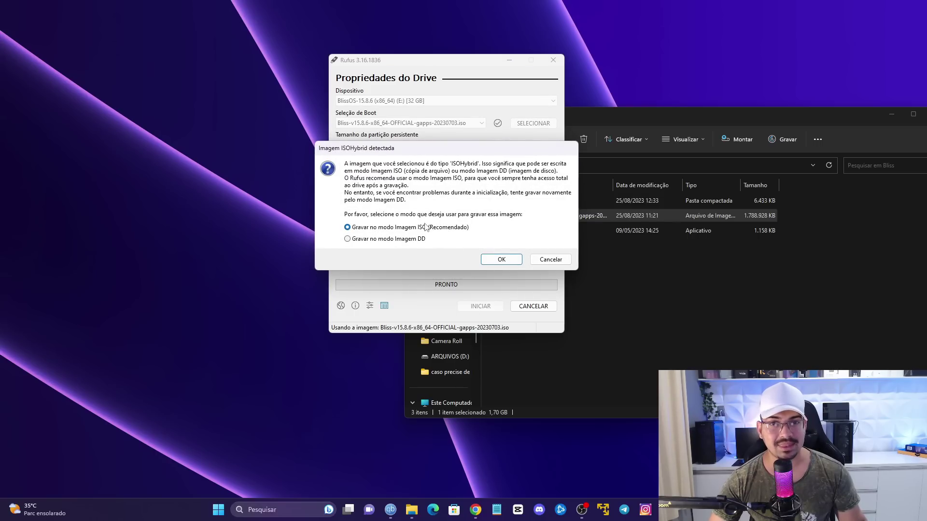
{"action": "left_click", "coordinate": [505, 259]}
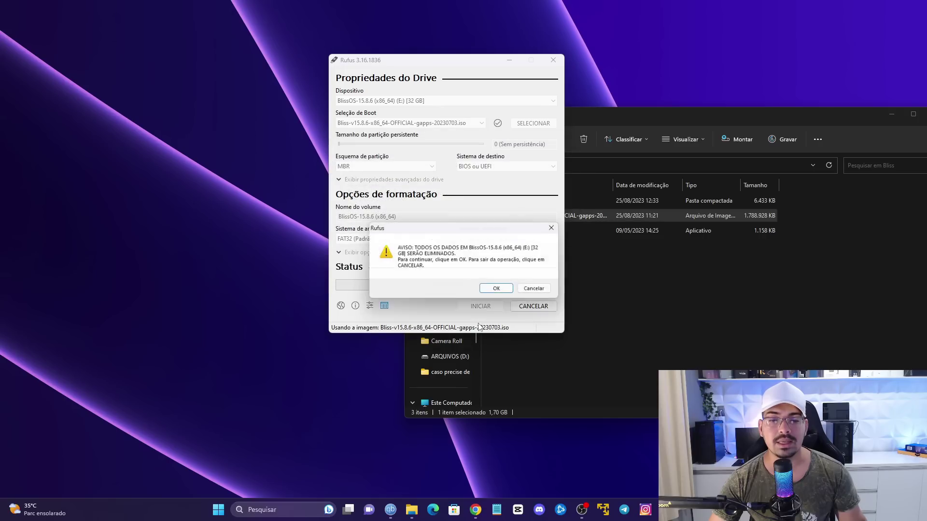
{"action": "left_click", "coordinate": [500, 291]}
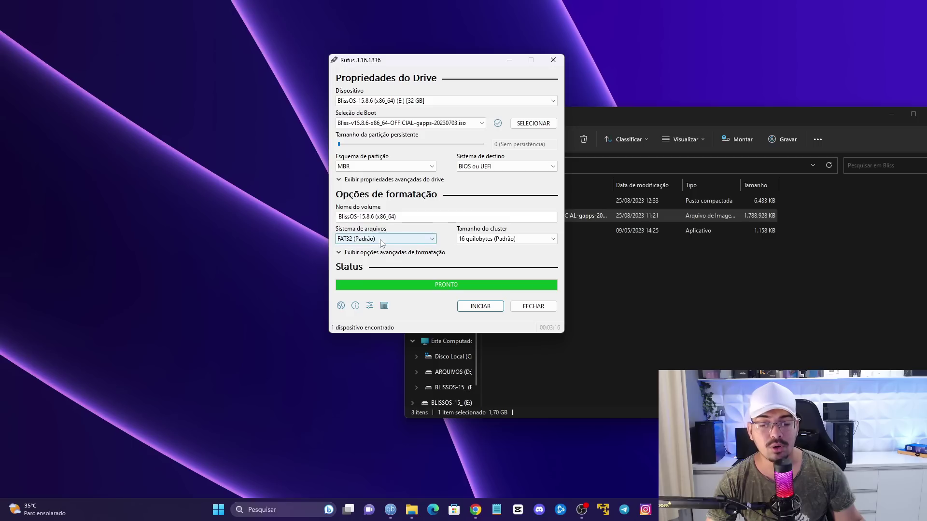
{"action": "left_click", "coordinate": [553, 60]}
- Extract the Armazenamentos archive into its own folder inside Bliss and open the extracted folder
{"action": "left_click", "coordinate": [588, 294]}
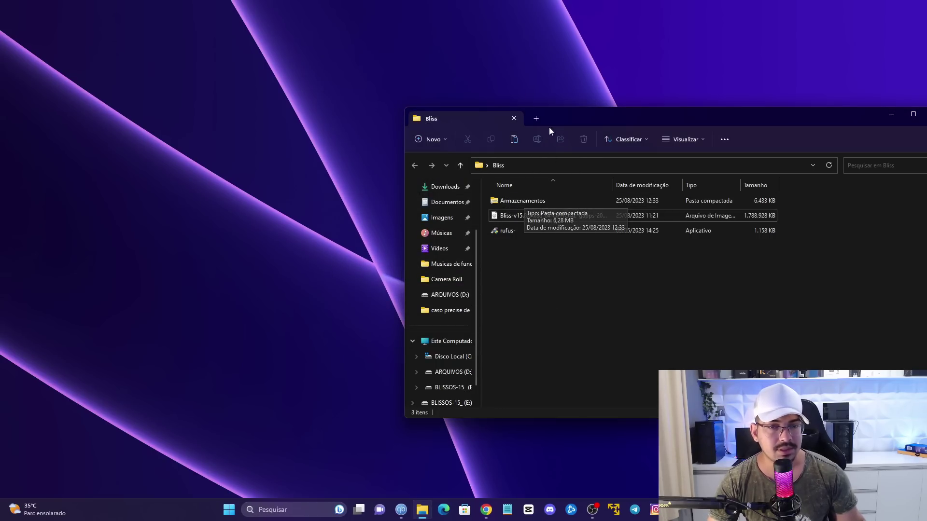
{"action": "right_click", "coordinate": [527, 197]}
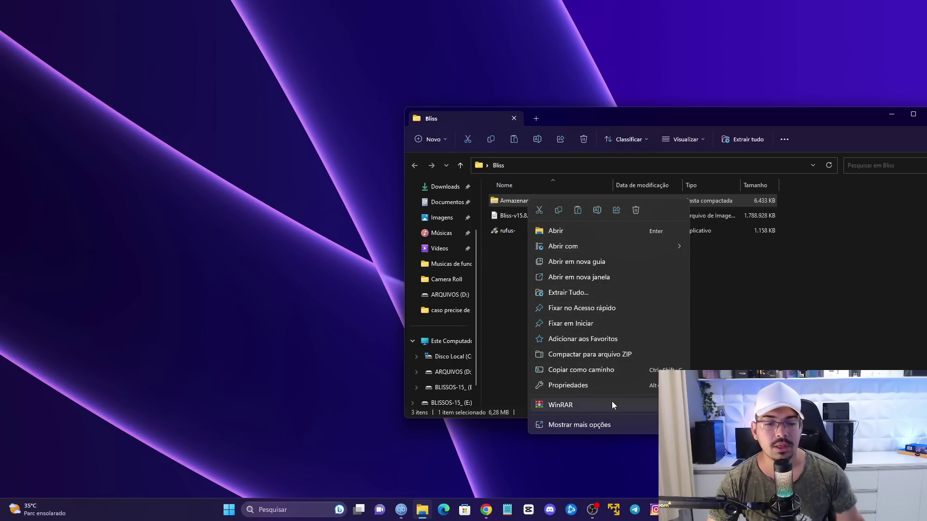
{"action": "left_click", "coordinate": [641, 325]}
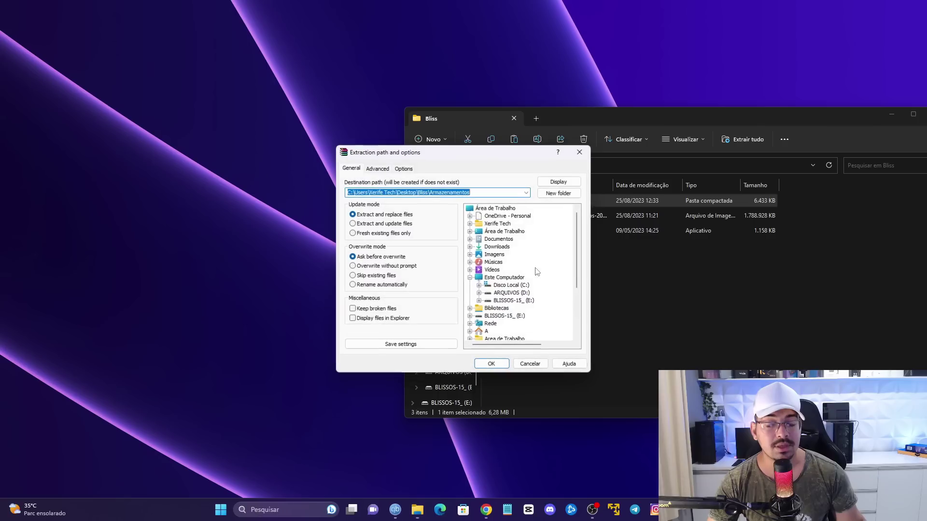
{"action": "left_click", "coordinate": [489, 364]}
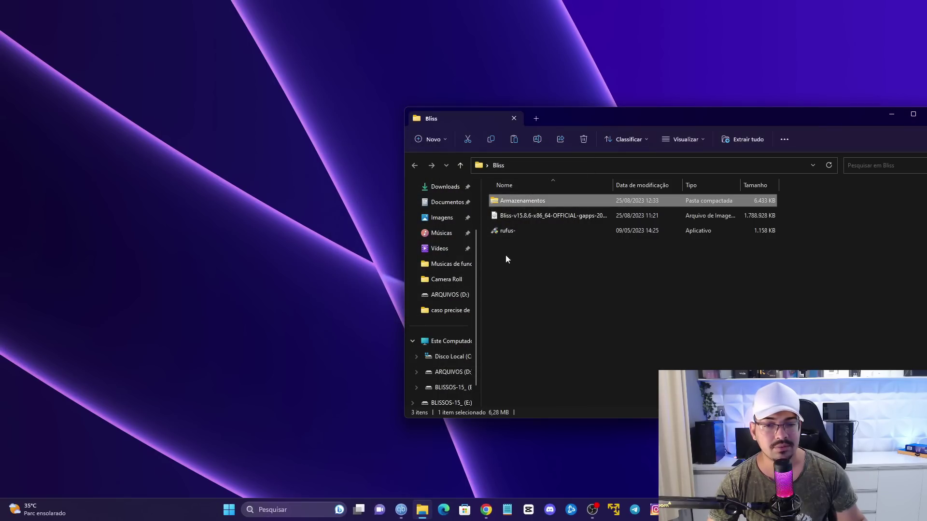
{"action": "left_click", "coordinate": [564, 326]}
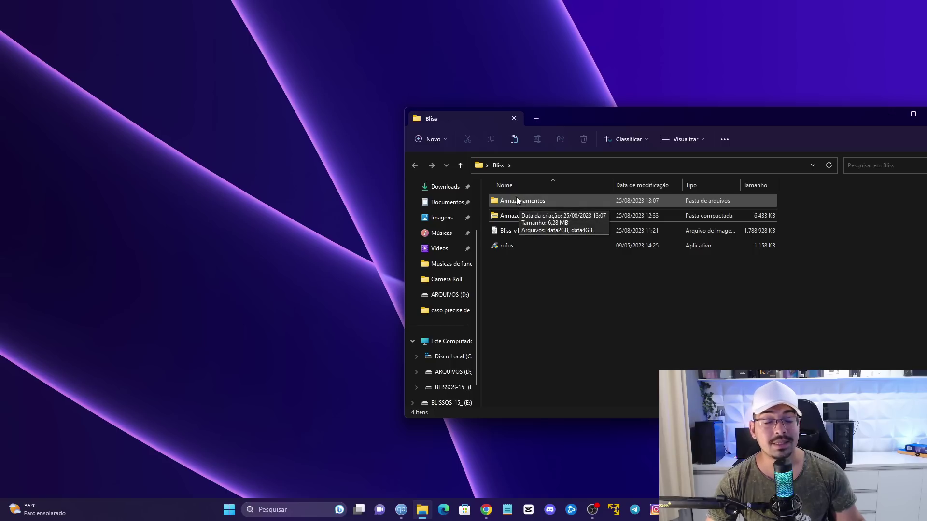
{"action": "double_click", "coordinate": [517, 199]}
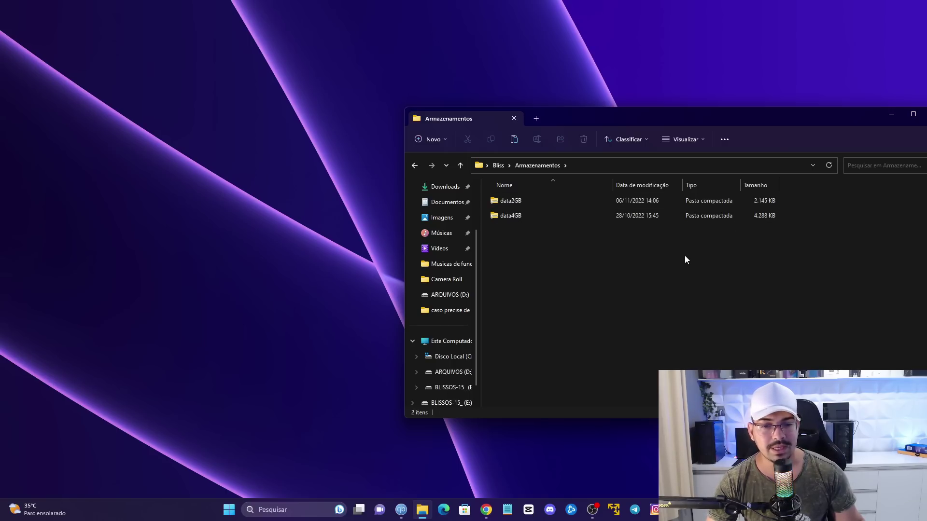
- Copy the data2GB archive from Armazenamentos to the root of the BLISSOS-15_ (E:) USB drive
{"action": "left_click_drag", "start_coordinate": [587, 118], "coordinate": [545, 99]}
{"action": "left_click_drag", "start_coordinate": [509, 270], "coordinate": [511, 272]}
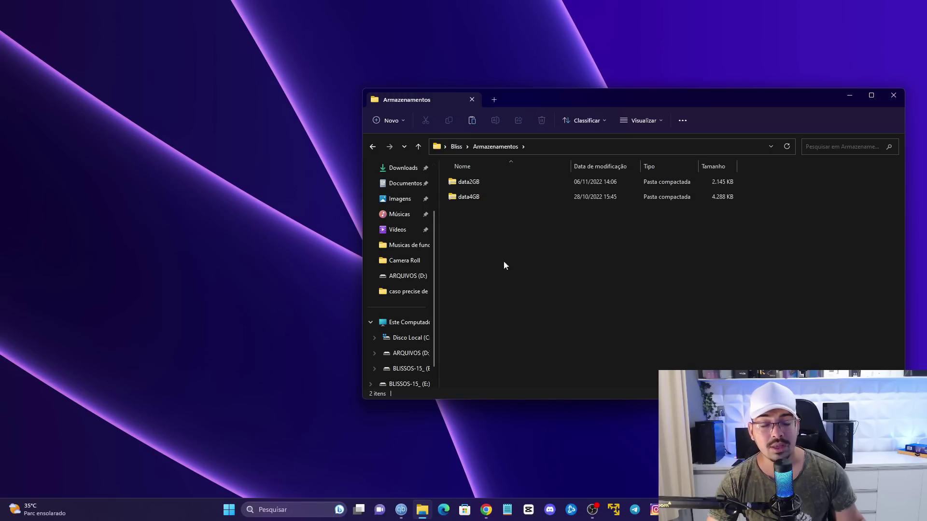
{"action": "left_click_drag", "start_coordinate": [481, 235], "coordinate": [486, 238]}
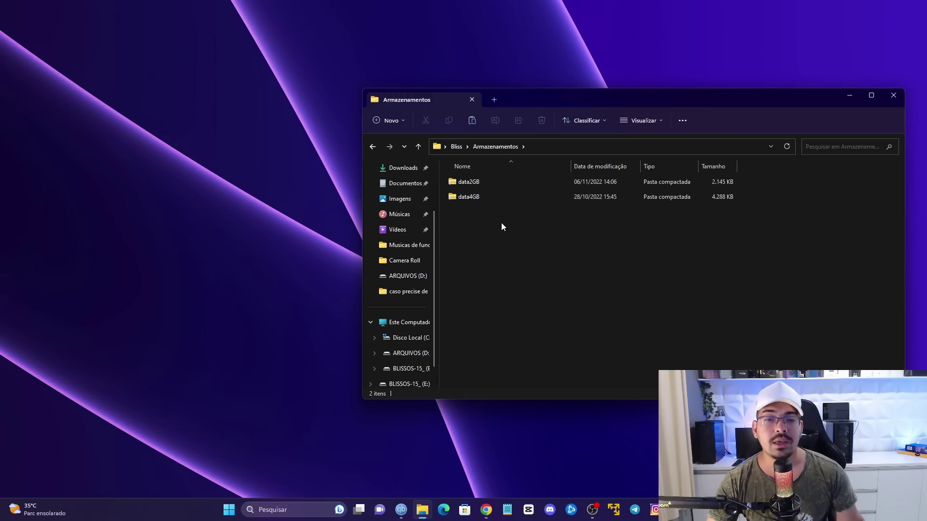
{"action": "right_click", "coordinate": [462, 184]}
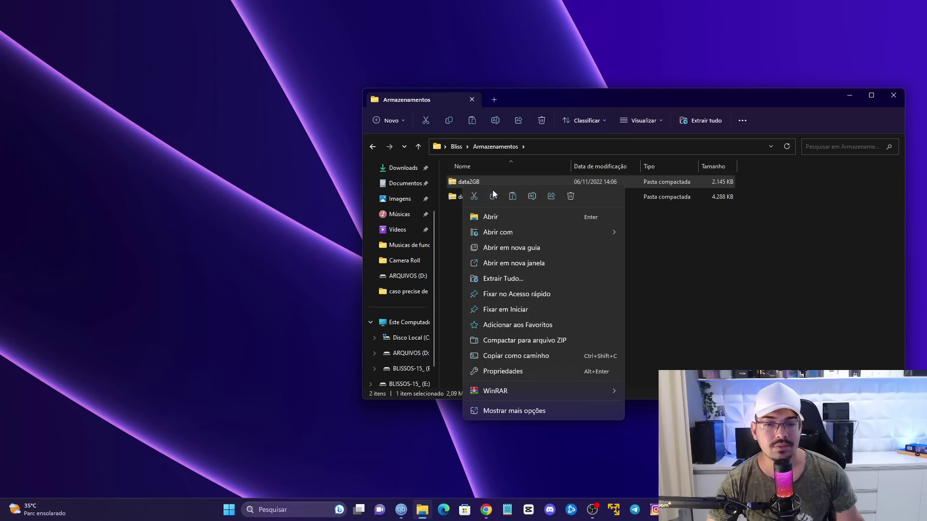
{"action": "left_click", "coordinate": [544, 251]}
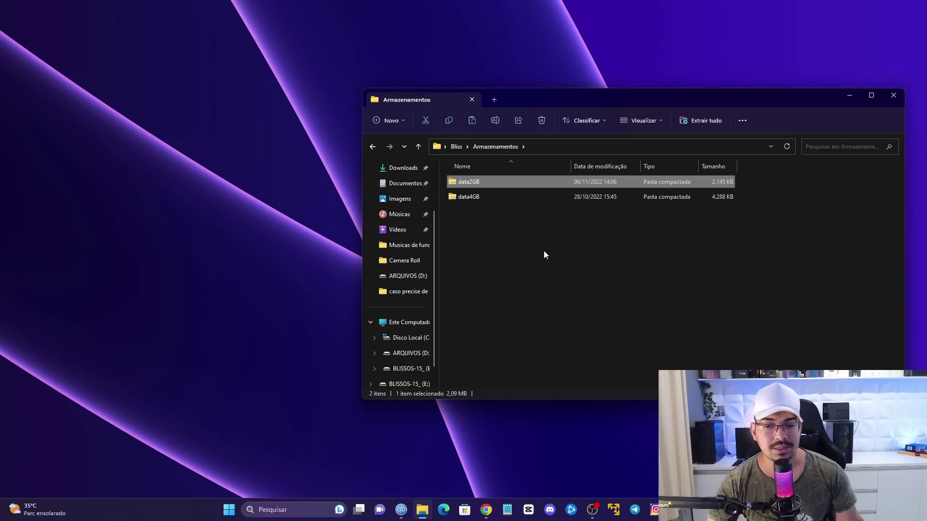
{"action": "left_click", "coordinate": [395, 327]}
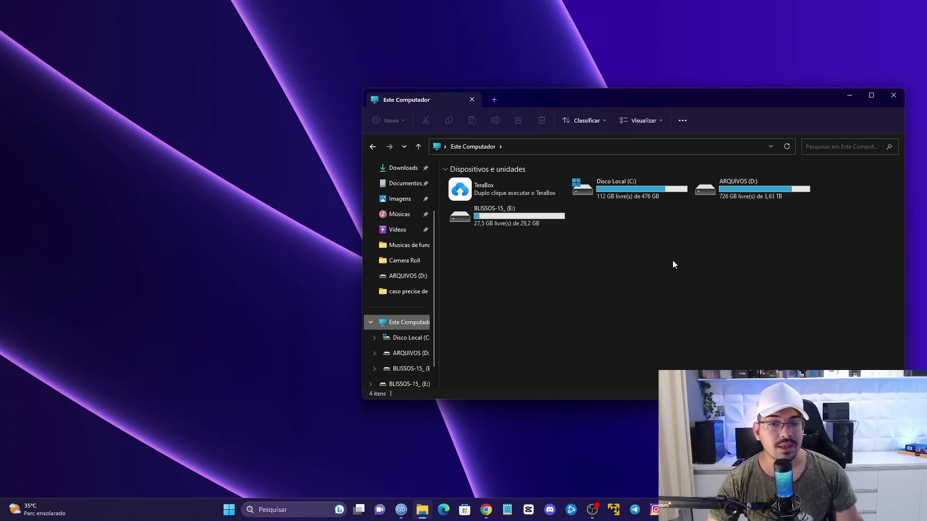
{"action": "left_click_drag", "start_coordinate": [574, 281], "coordinate": [543, 266]}
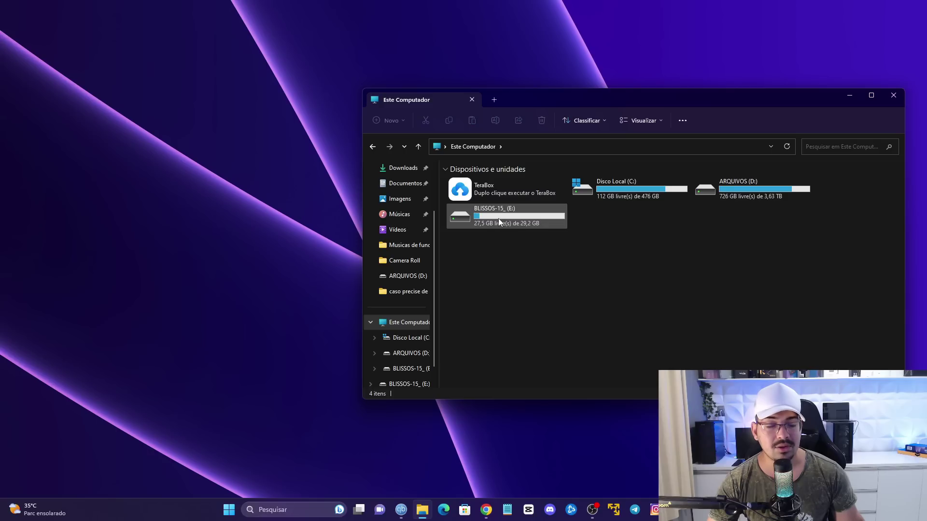
{"action": "double_click", "coordinate": [499, 221]}
{"action": "right_click", "coordinate": [496, 366]}
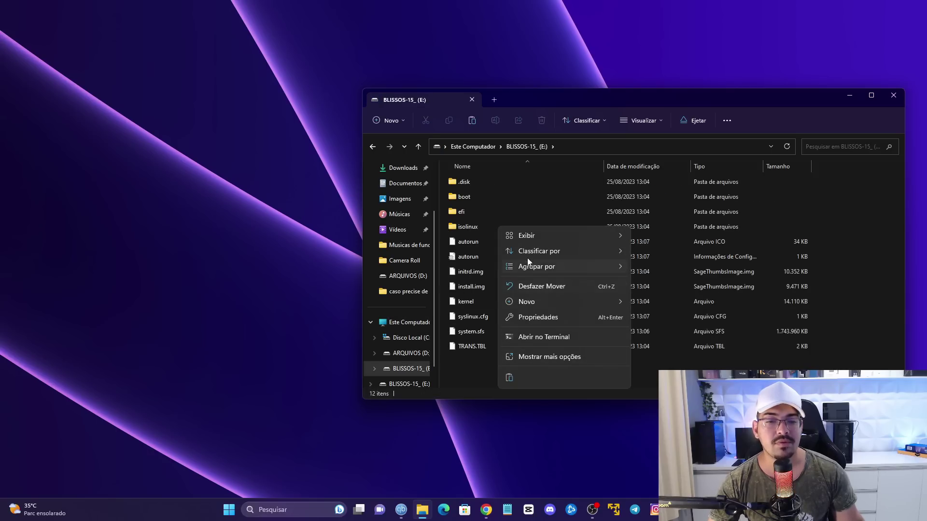
{"action": "left_click", "coordinate": [510, 378]}
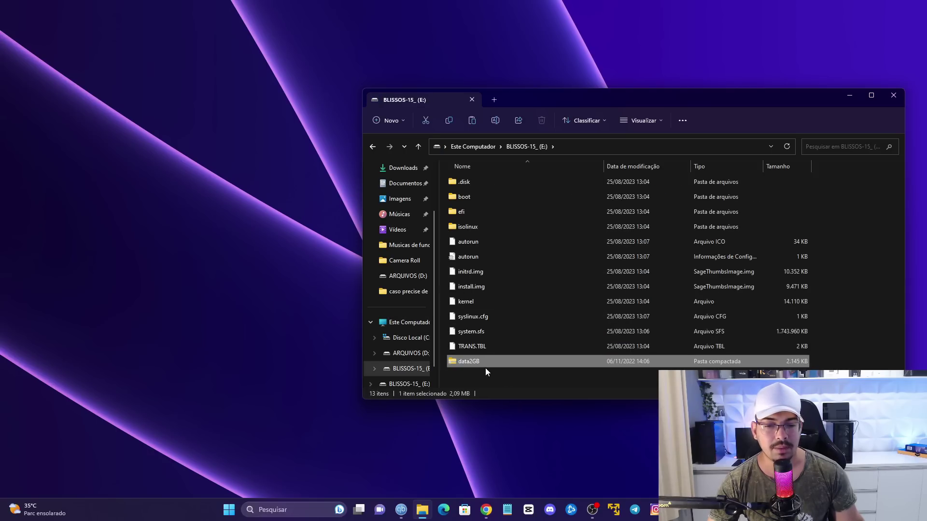
- Extract the data2GB archive on the USB drive with WinRAR into a data2GB folder
{"action": "right_click", "coordinate": [470, 361]}
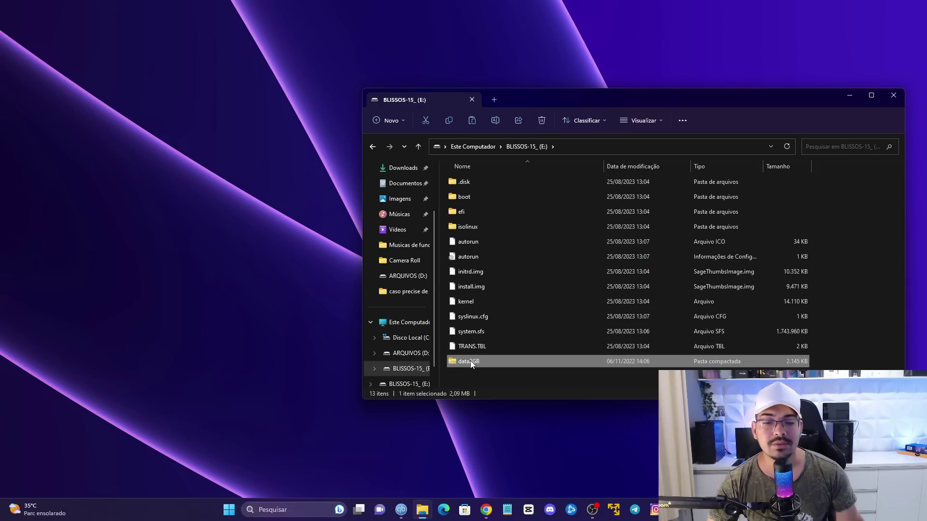
{"action": "mouse_move", "coordinate": [524, 335]}
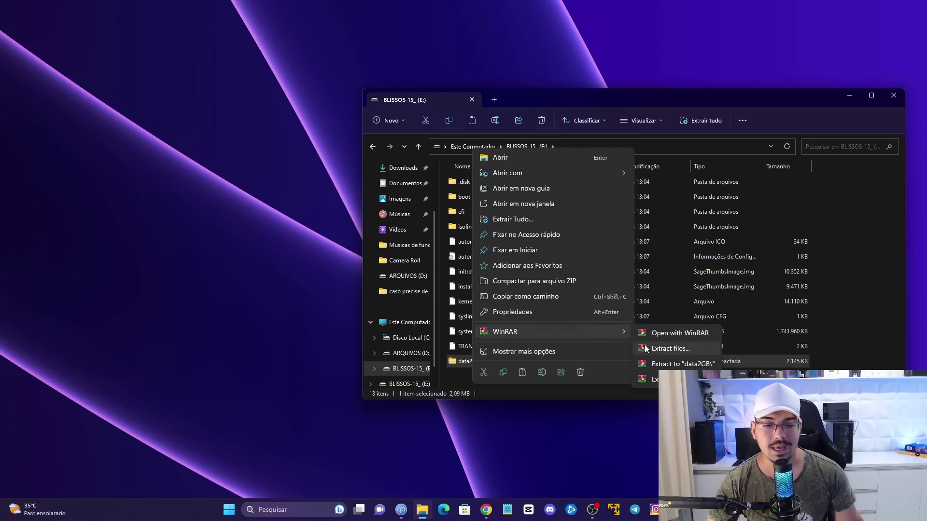
{"action": "left_click", "coordinate": [670, 348]}
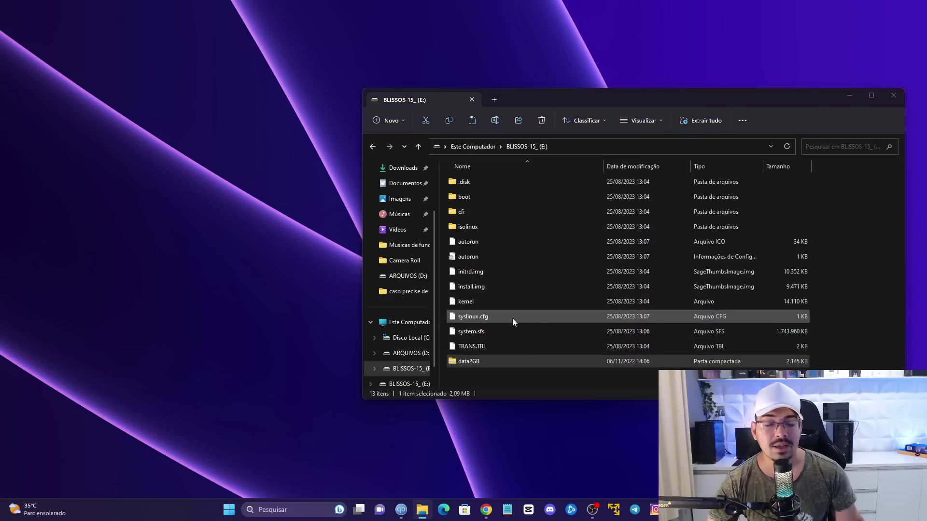
{"action": "left_click", "coordinate": [502, 365]}
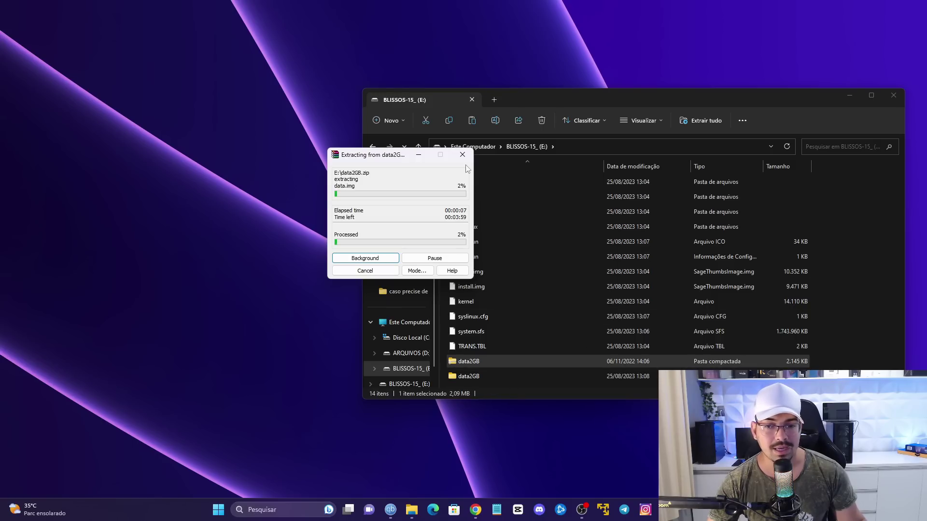
{"action": "left_click_drag", "start_coordinate": [415, 157], "coordinate": [351, 140]}
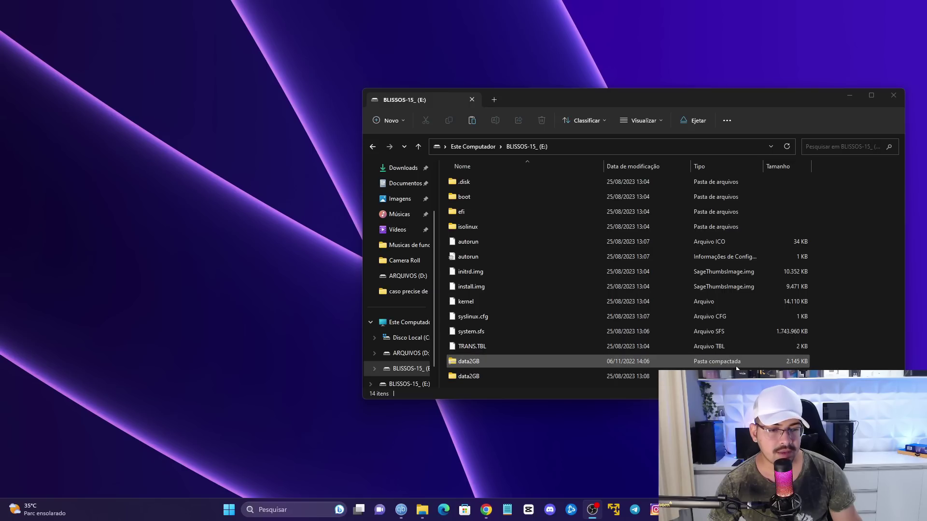
- Permanently delete the compressed data2GB archive from the USB drive, leaving the extracted folder in place
{"action": "left_click", "coordinate": [480, 363]}
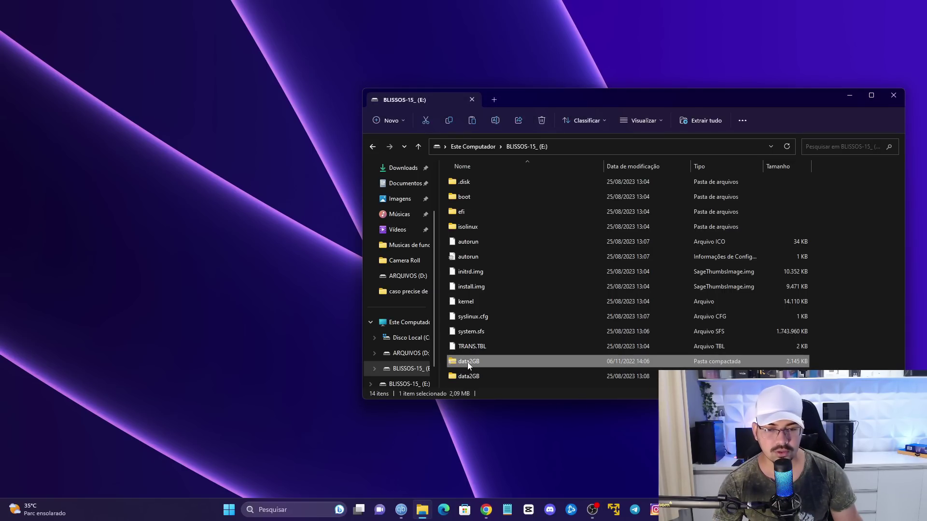
{"action": "right_click", "coordinate": [469, 364]}
{"action": "left_click", "coordinate": [578, 374]}
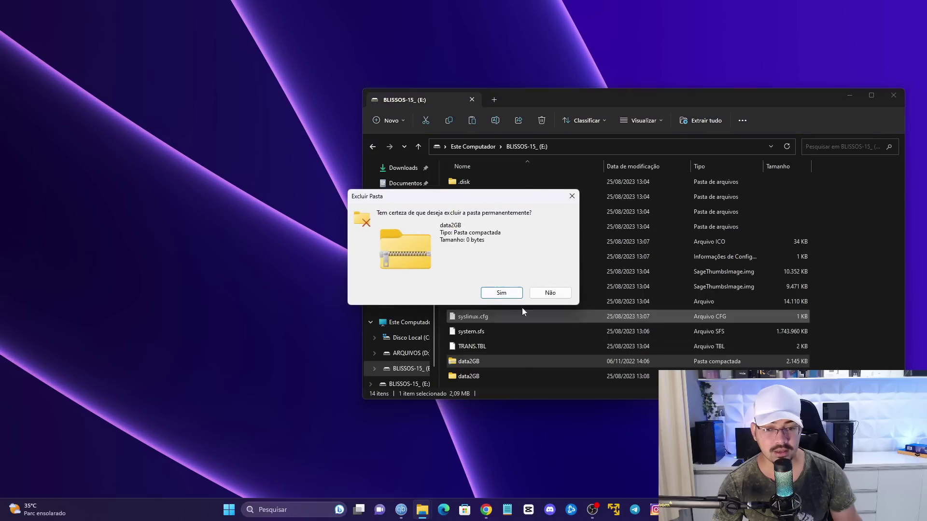
{"action": "left_click", "coordinate": [508, 291]}
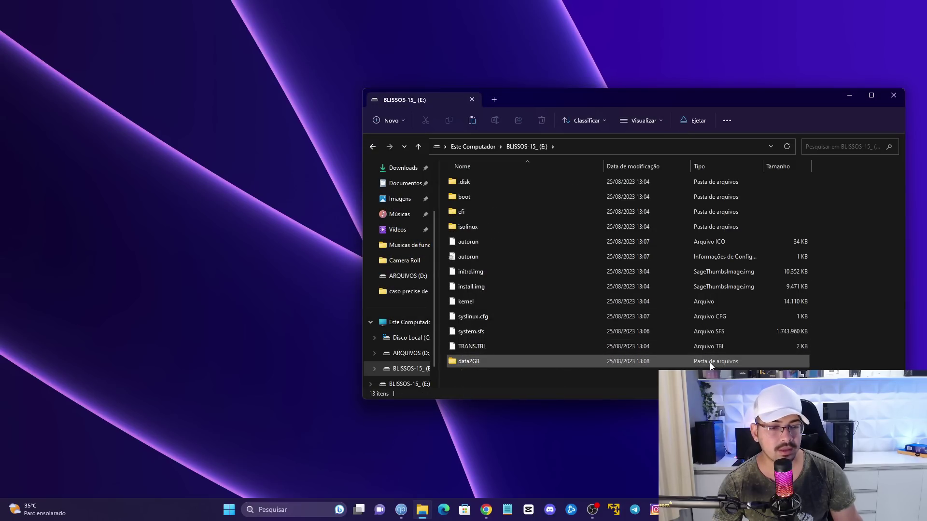
- Move data.img out of the data2GB folder to the root of the BLISSOS-15_ (E:) drive
{"action": "double_click", "coordinate": [476, 363]}
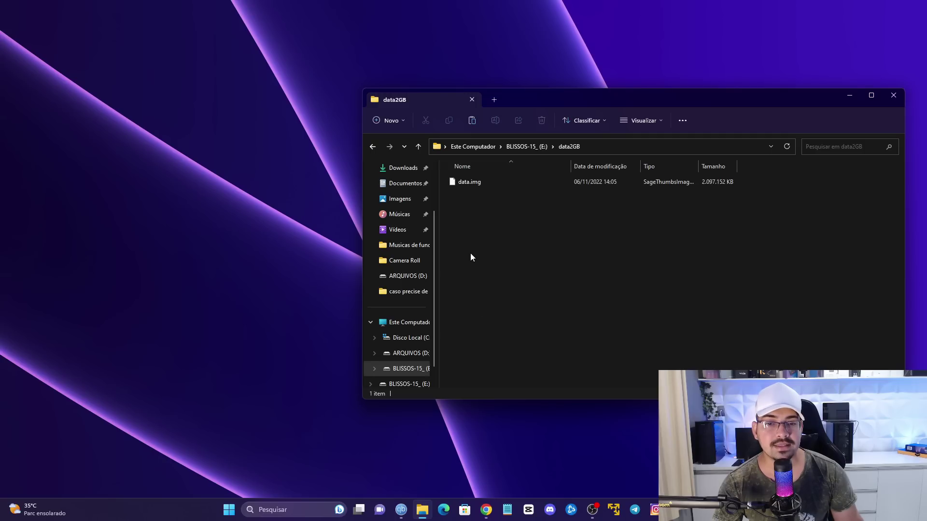
{"action": "right_click", "coordinate": [462, 184]}
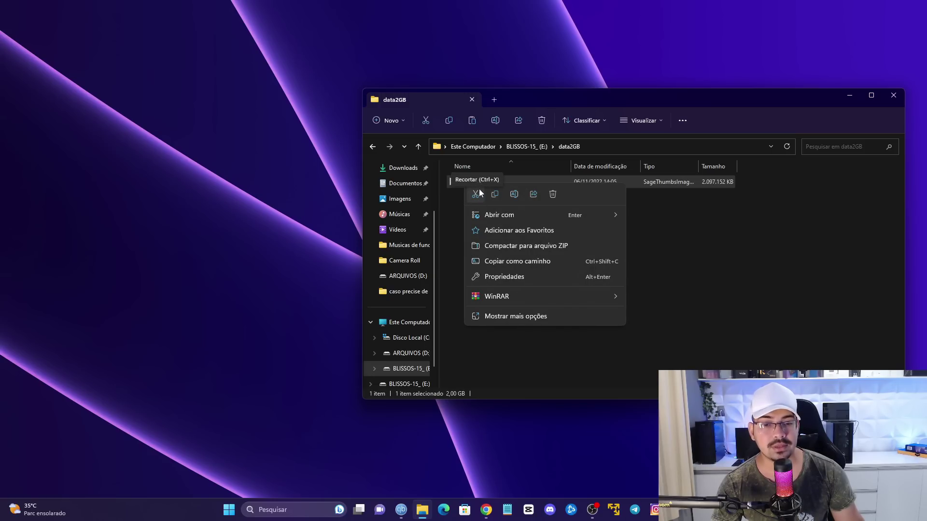
{"action": "left_click", "coordinate": [476, 195]}
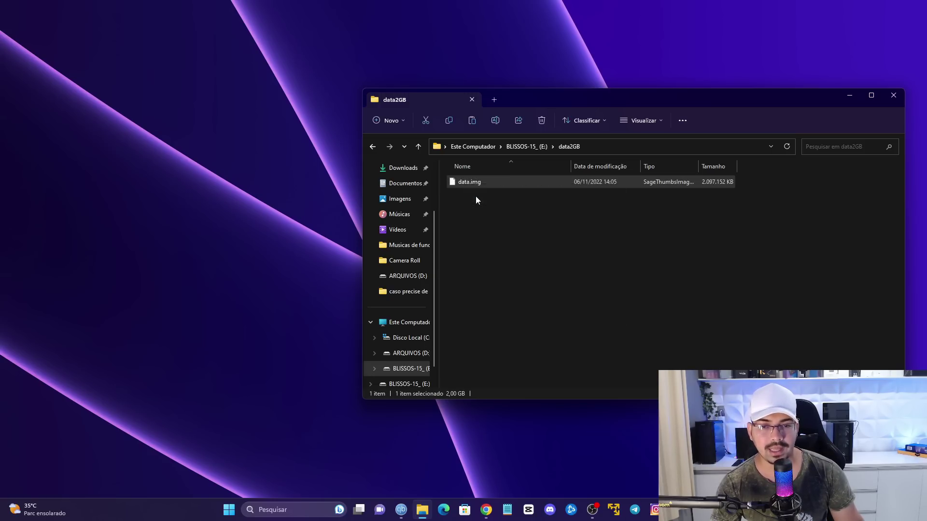
{"action": "left_click", "coordinate": [454, 194]}
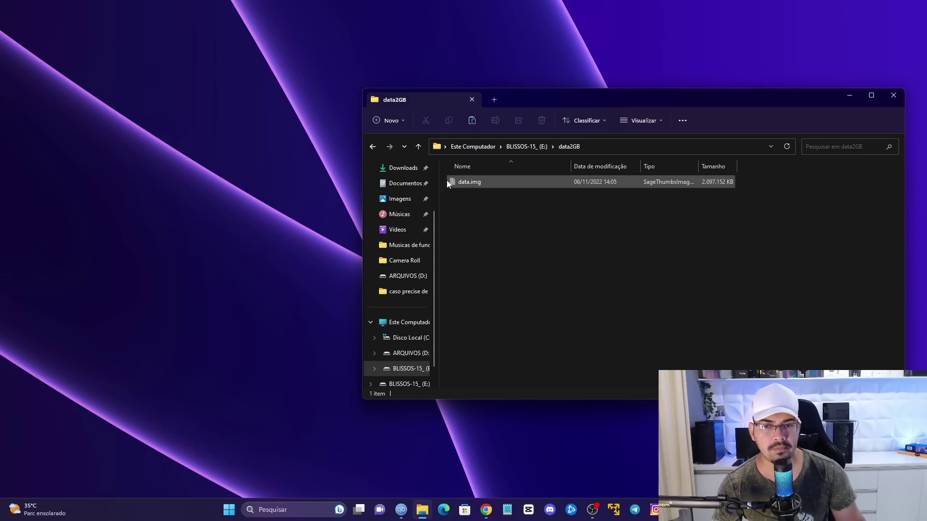
{"action": "key", "text": "alt+Left"}
{"action": "right_click", "coordinate": [867, 287]}
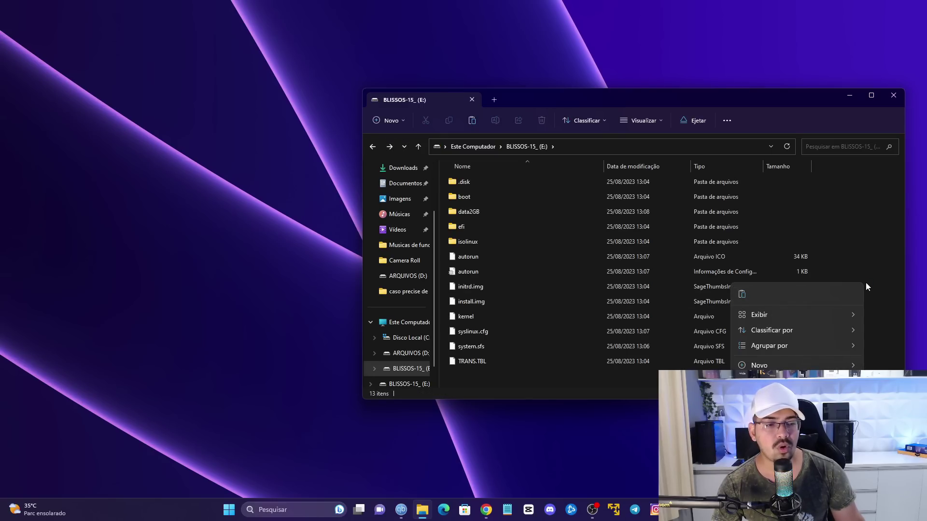
{"action": "left_click", "coordinate": [742, 294]}
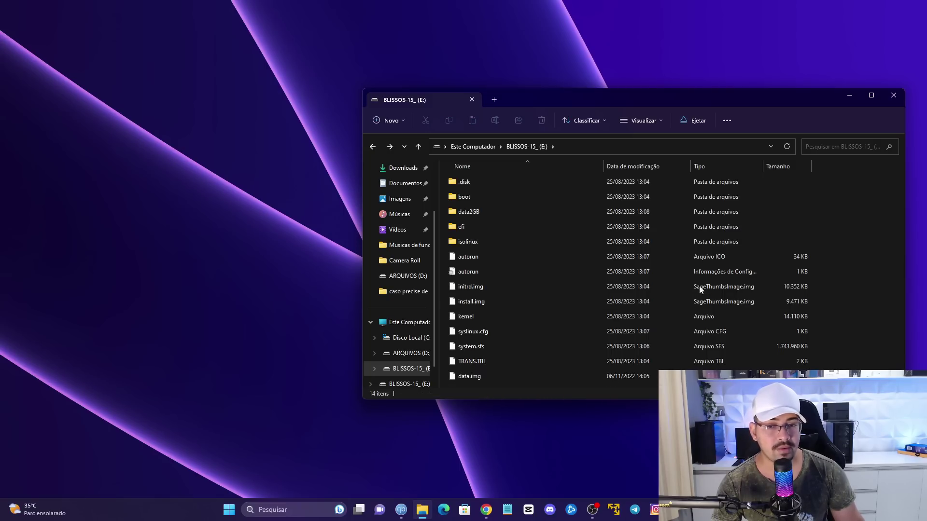
- Permanently delete the emptied data2GB folder from the USB drive and close the file window
{"action": "right_click", "coordinate": [461, 215]}
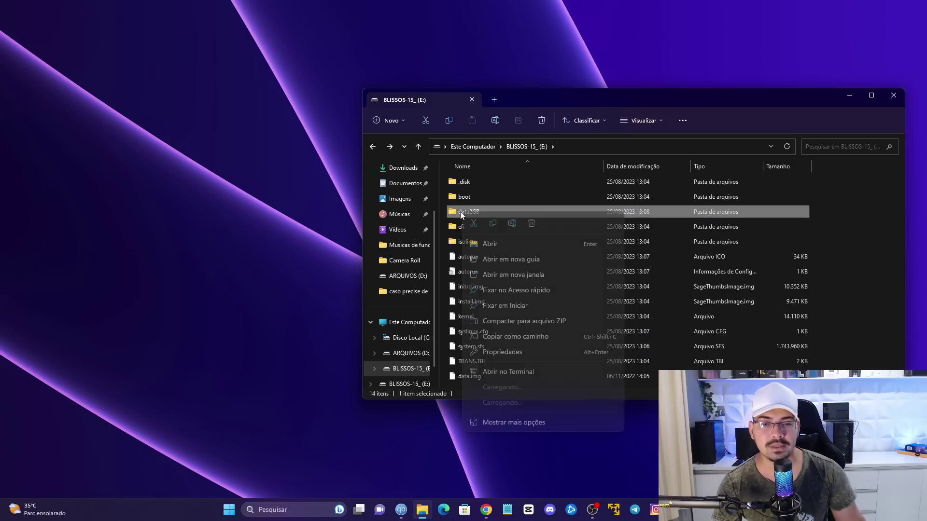
{"action": "left_click", "coordinate": [532, 224]}
{"action": "left_click", "coordinate": [501, 293]}
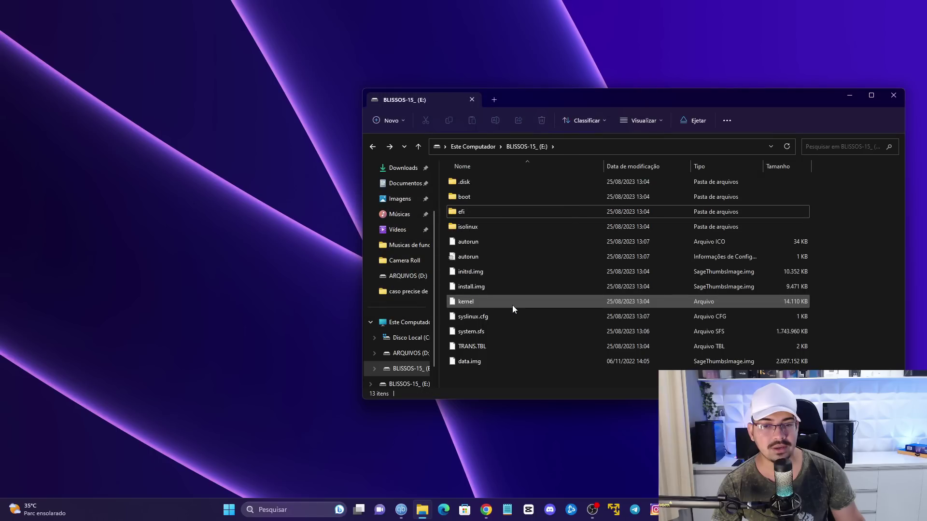
{"action": "left_click_drag", "start_coordinate": [485, 382], "coordinate": [525, 389]}
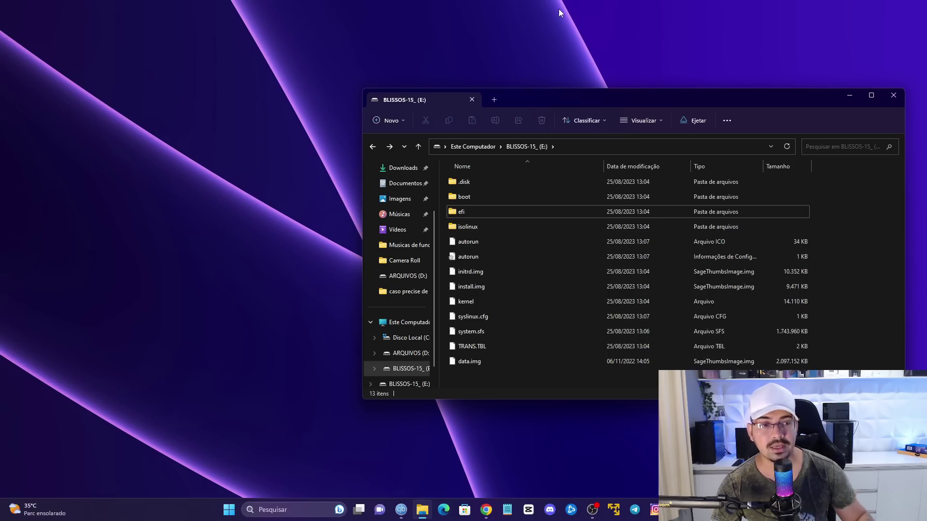
{"action": "left_click", "coordinate": [892, 96]}
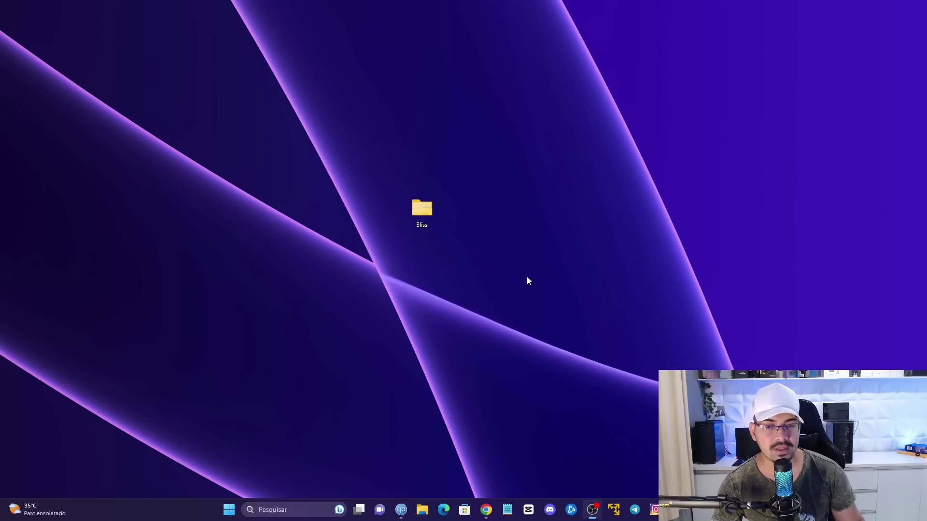